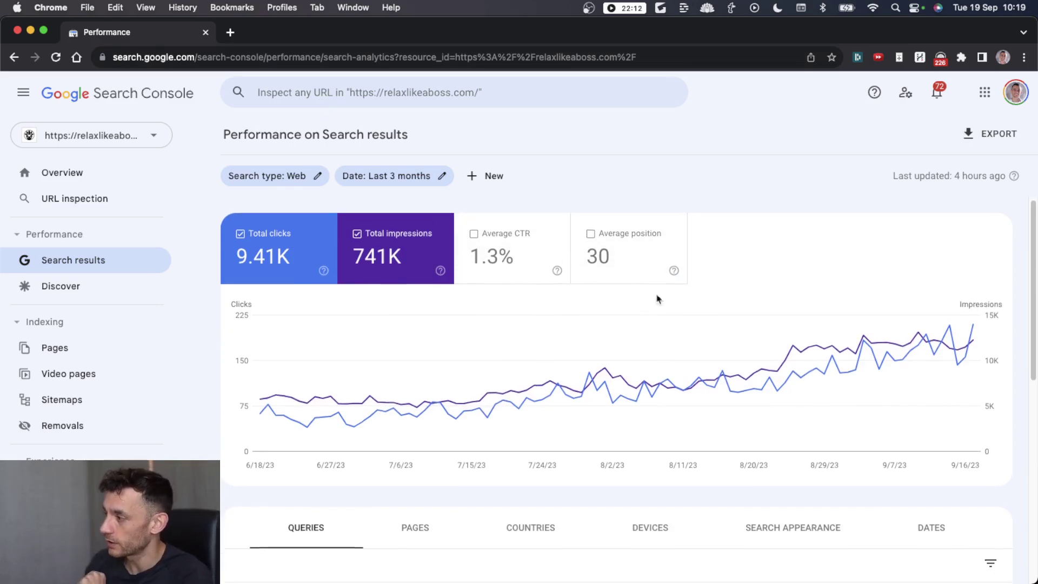
Step: Review the clicks and impressions trends and the top queries in the three-month and six-month search performance reports
scroll(656, 296, down, 1)
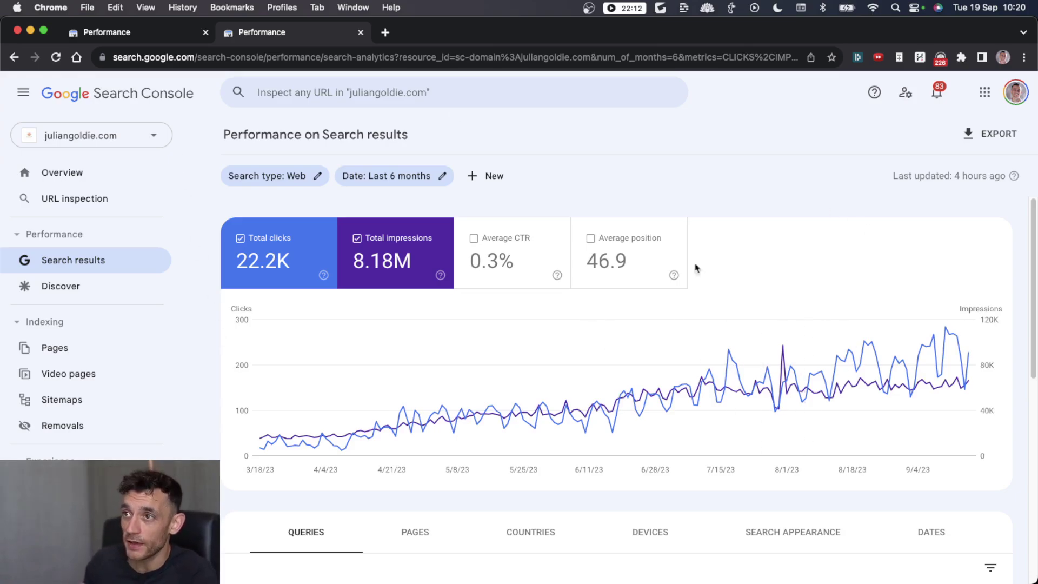
scroll(463, 355, down, 7)
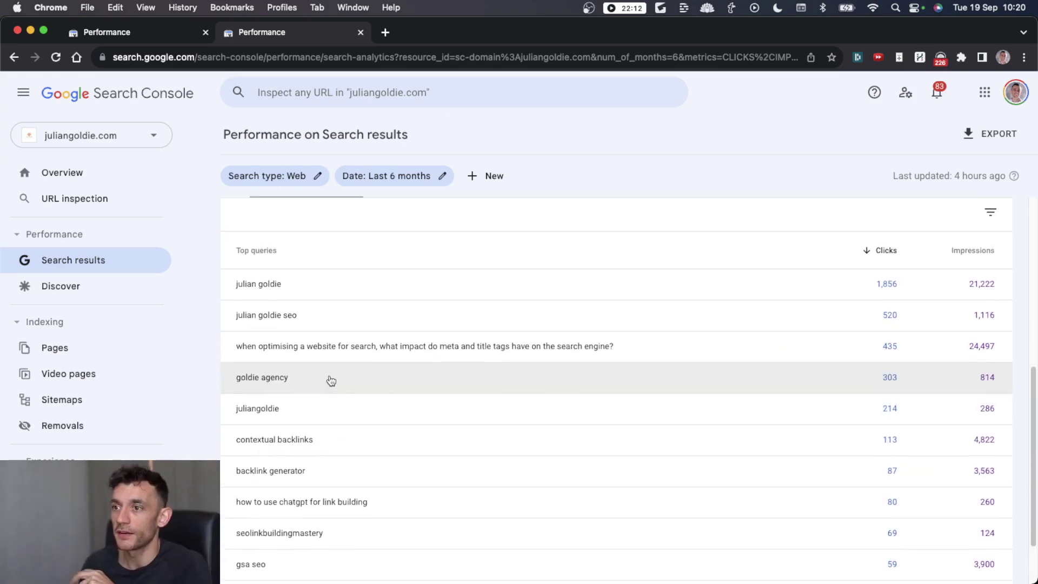
scroll(329, 378, up, 6)
scroll(355, 360, up, 1)
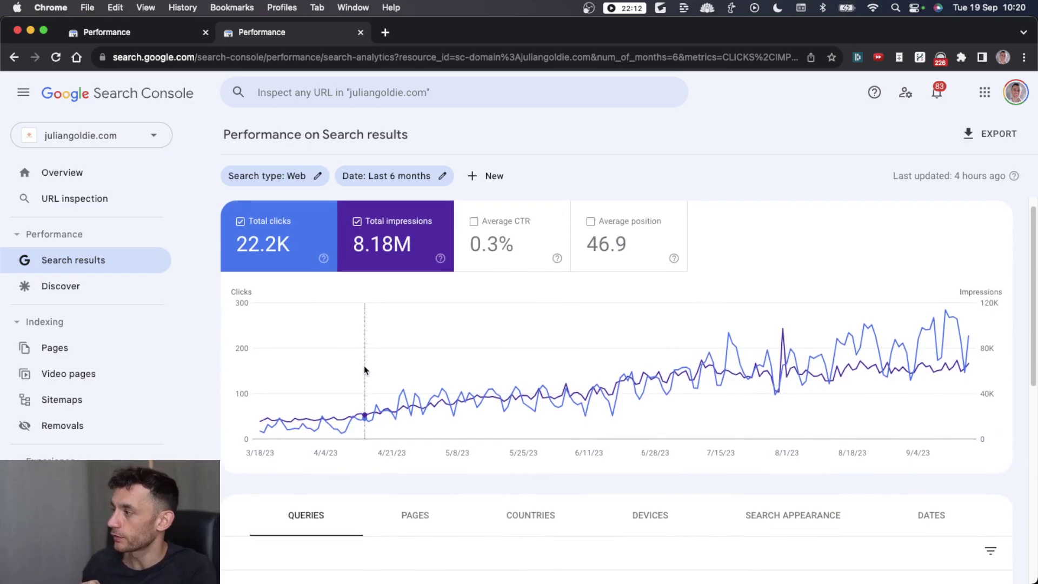
mouse_move(364, 370)
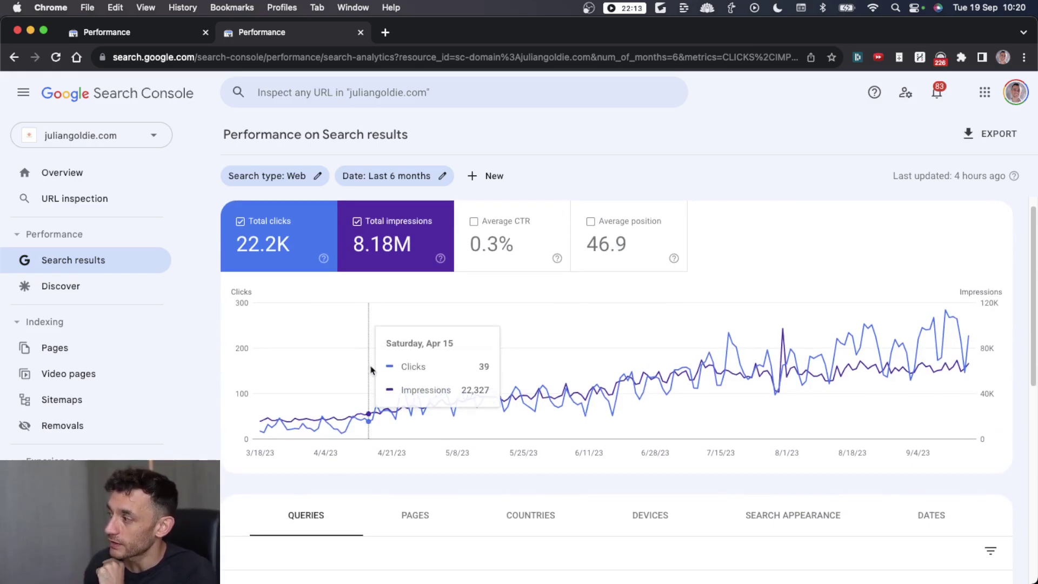
scroll(419, 362, down, 2)
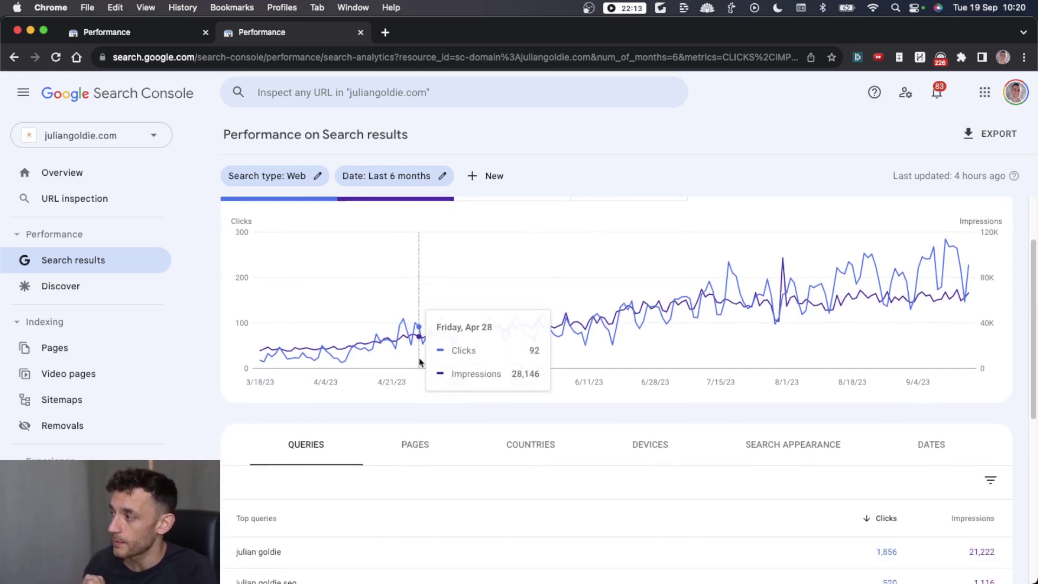
scroll(443, 346, up, 3)
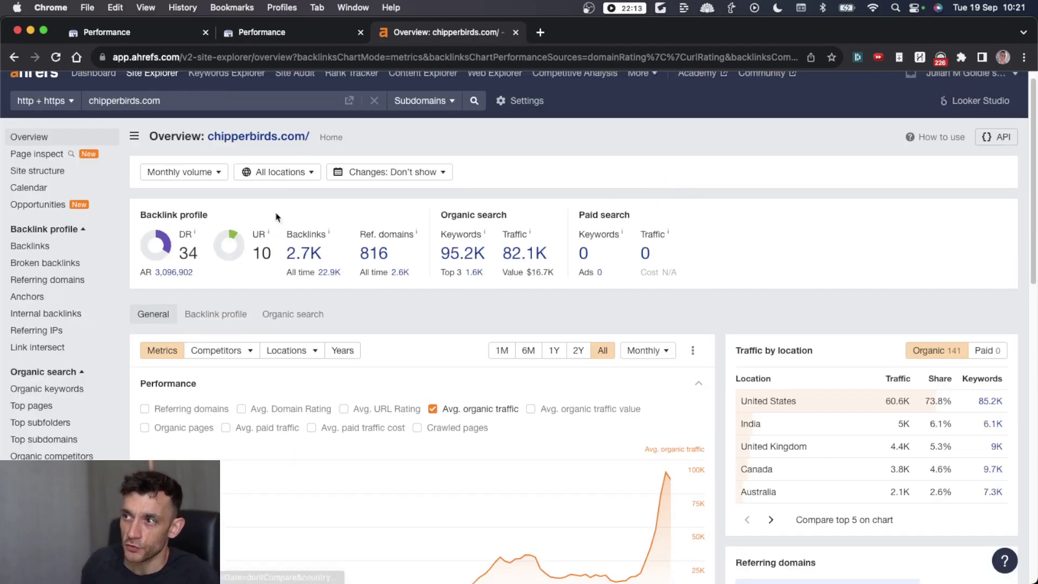
Step: Open the organic keywords report for chipperbirds.com in Ahrefs and look through its ranking keywords
click(466, 254)
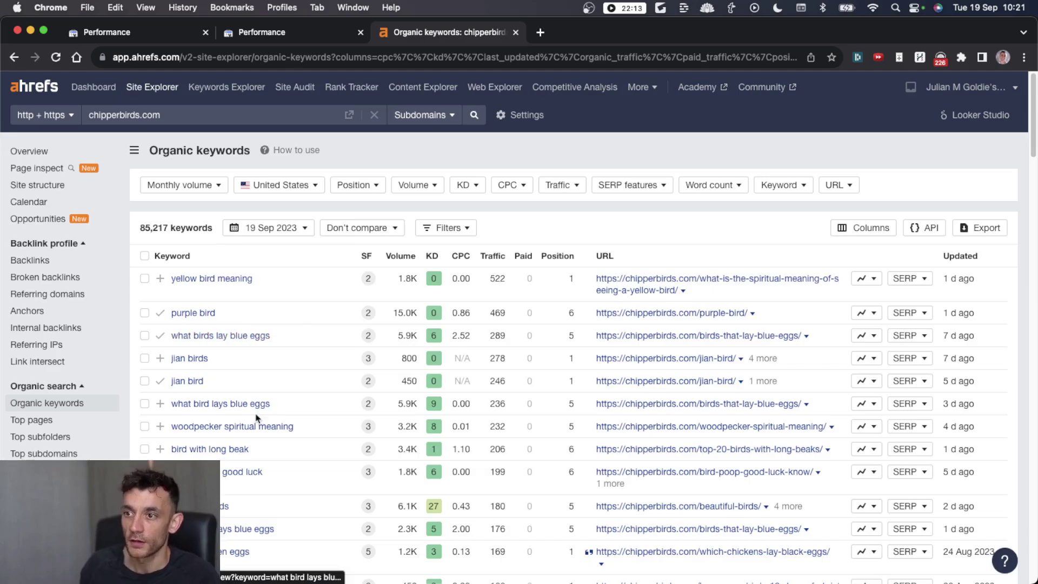
scroll(259, 405, down, 5)
scroll(292, 416, down, 2)
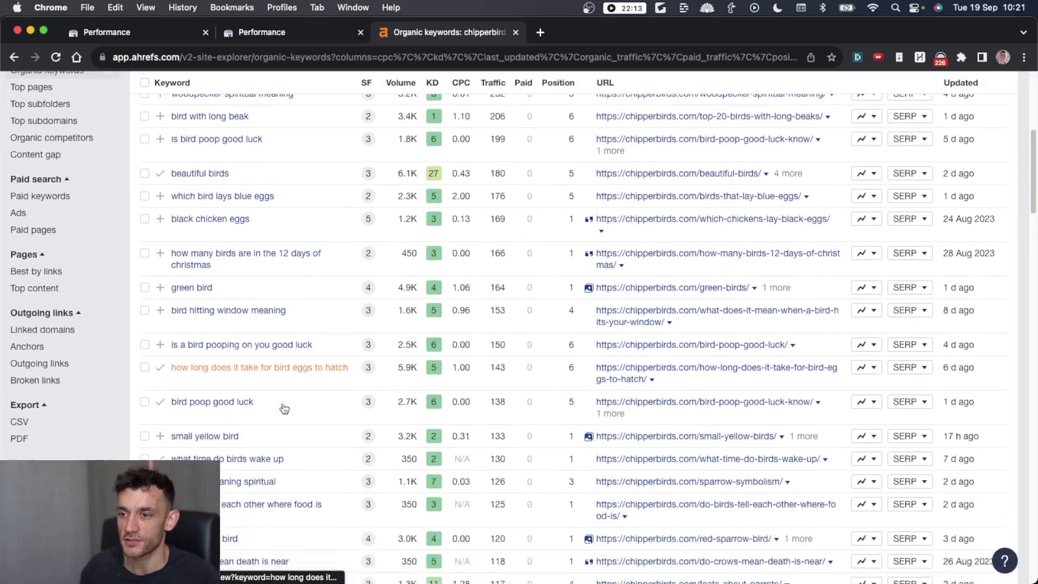
scroll(330, 432, up, 7)
scroll(331, 437, down, 15)
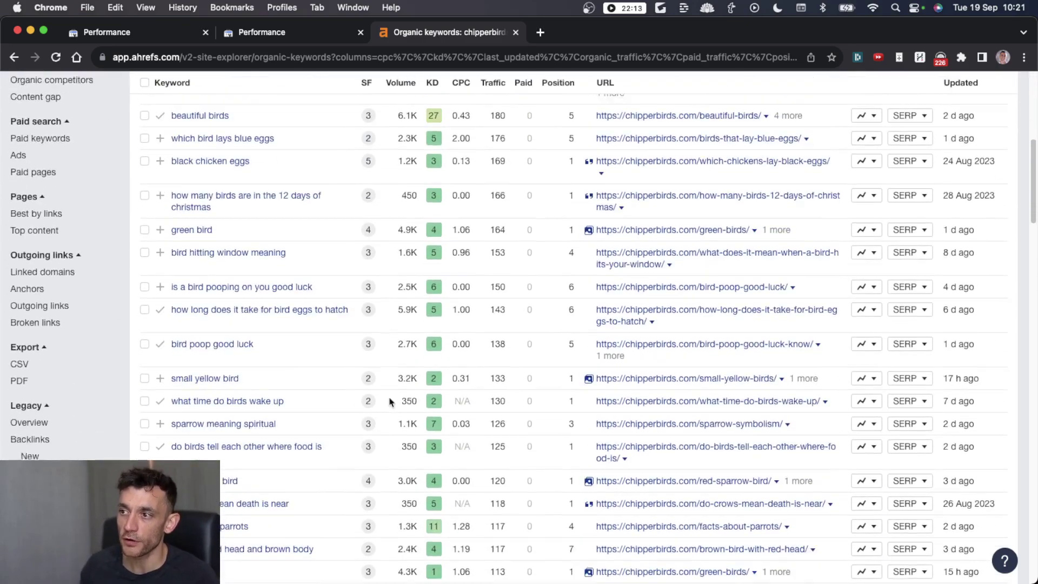
scroll(352, 406, up, 15)
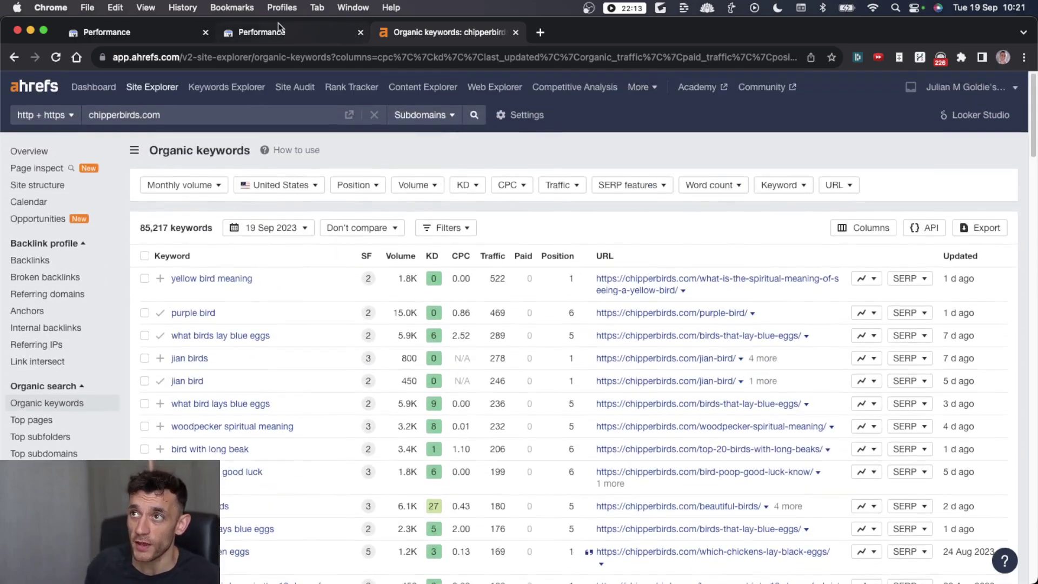
Step: Compare the six-month Search Console report with the Ahrefs keyword list, and close the Ahrefs page
click(332, 33)
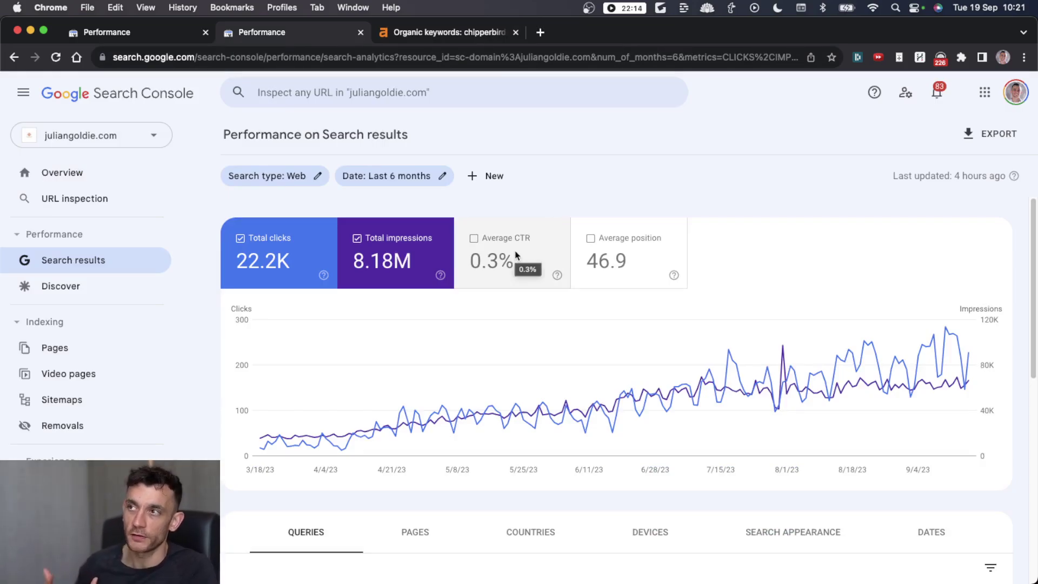
click(389, 34)
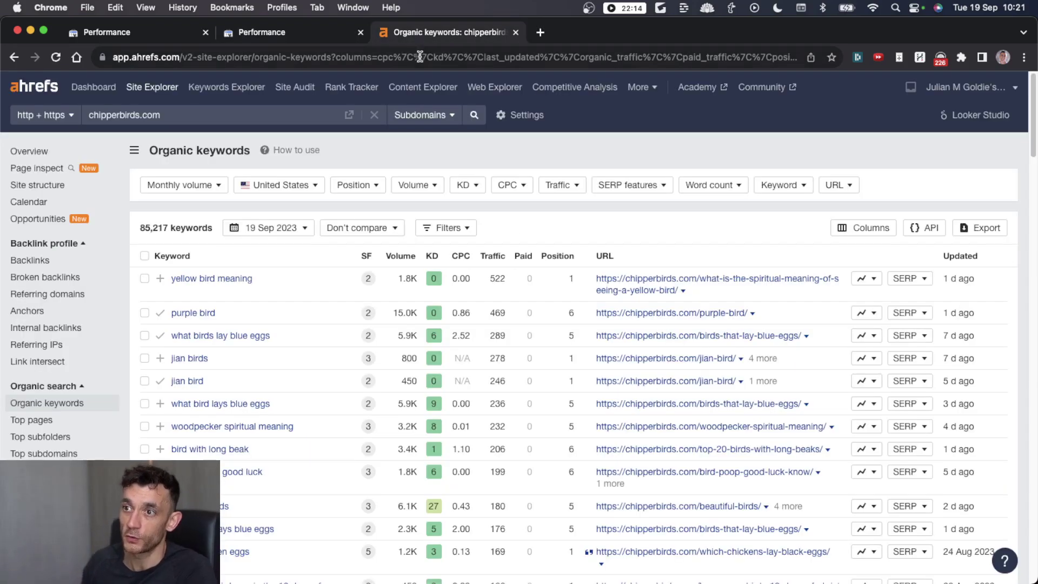
click(346, 28)
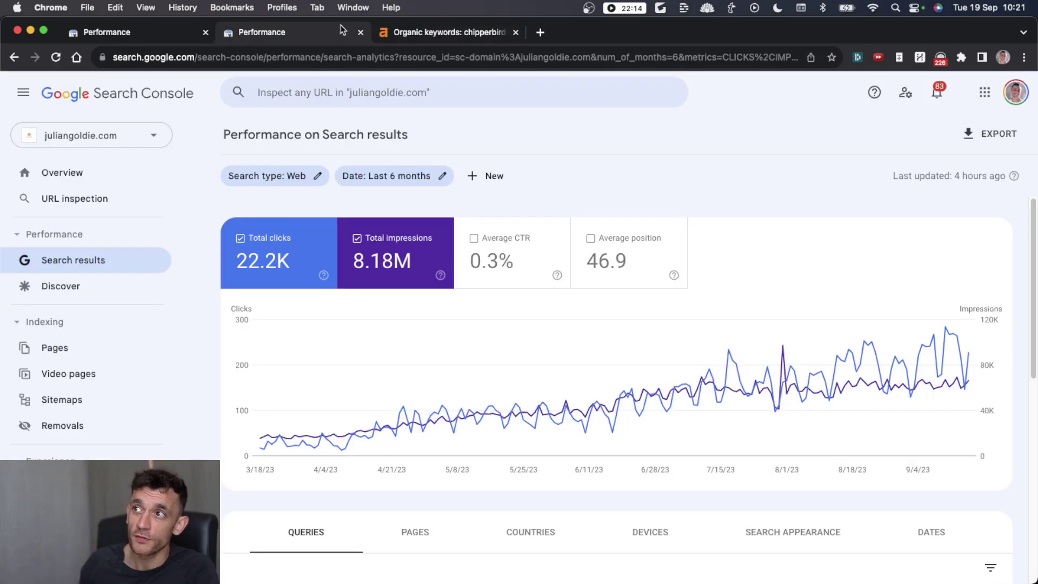
click(516, 33)
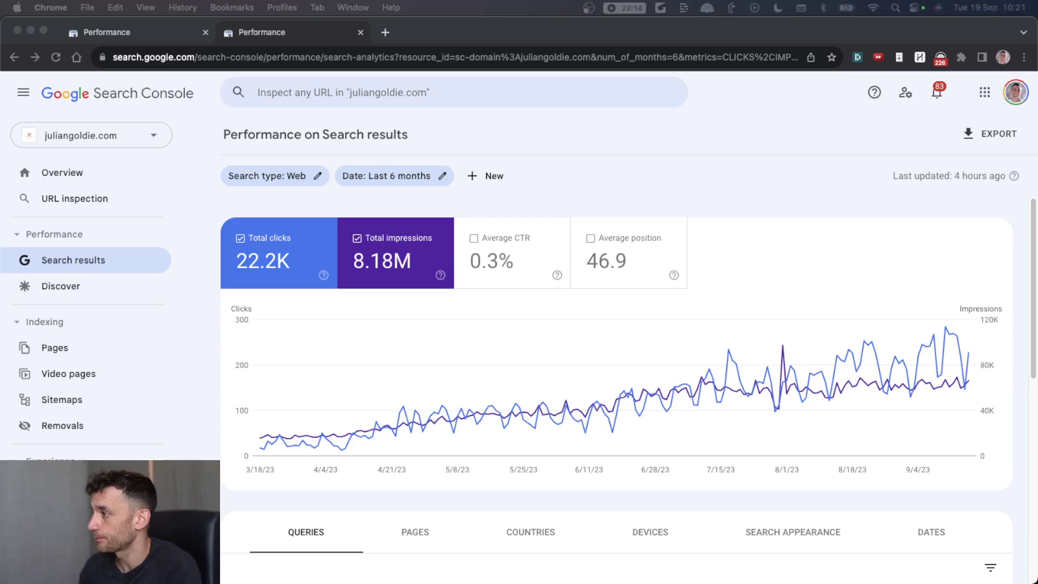
Step: In the relaxlikeaboss.com performance report, set up a custom regex query filter with the expression ^(who|what|when|where|why|how)\b
key(super+1)
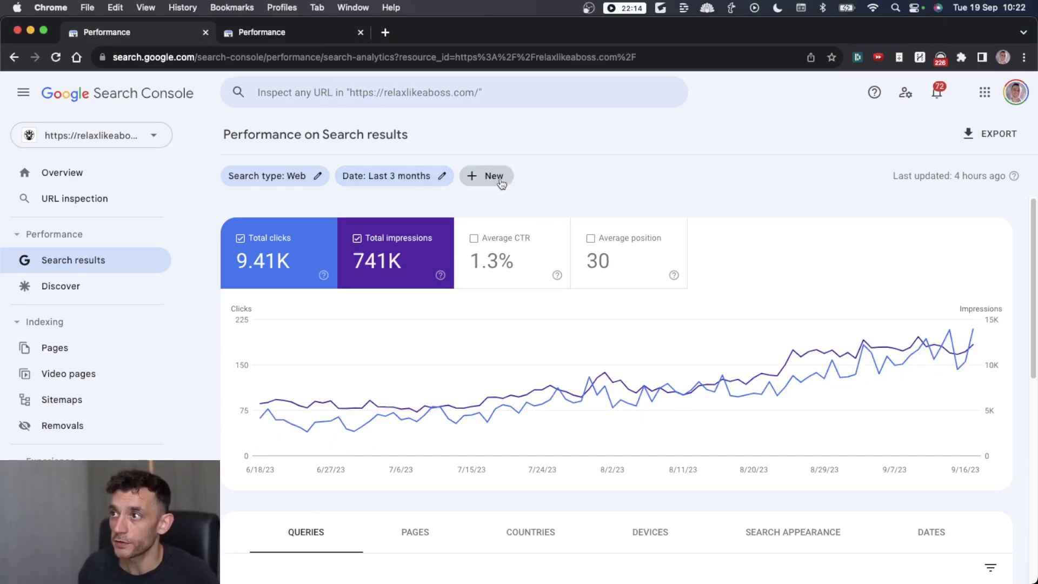
click(480, 182)
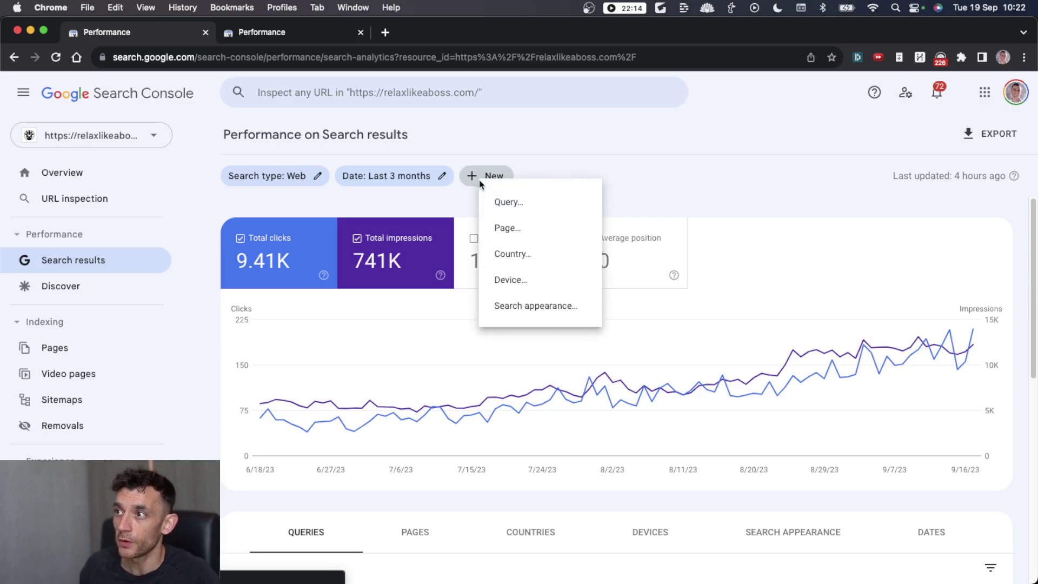
click(531, 201)
click(444, 324)
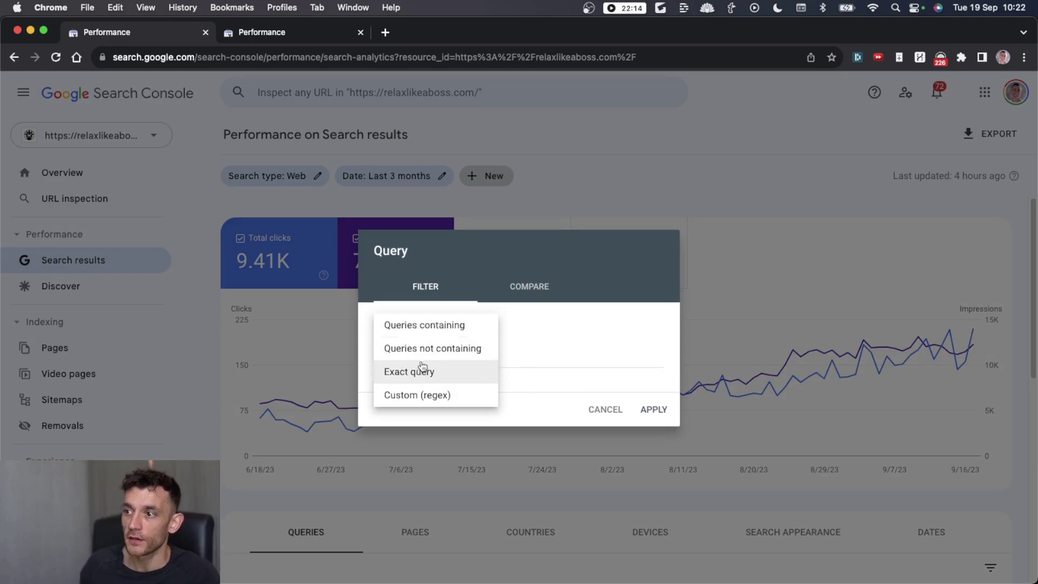
click(462, 407)
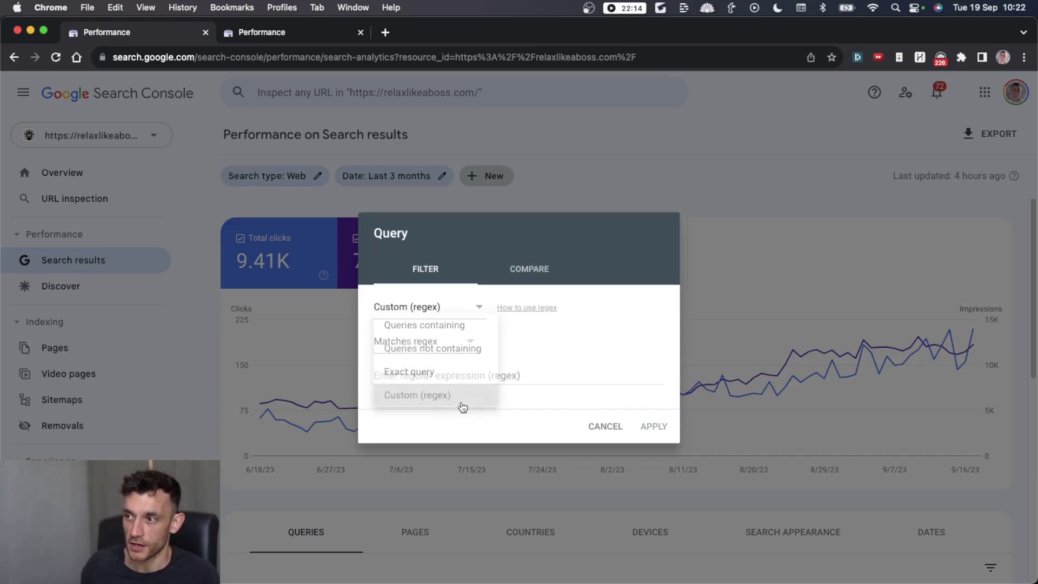
text(^(who|what|when|where|why|how)\b)
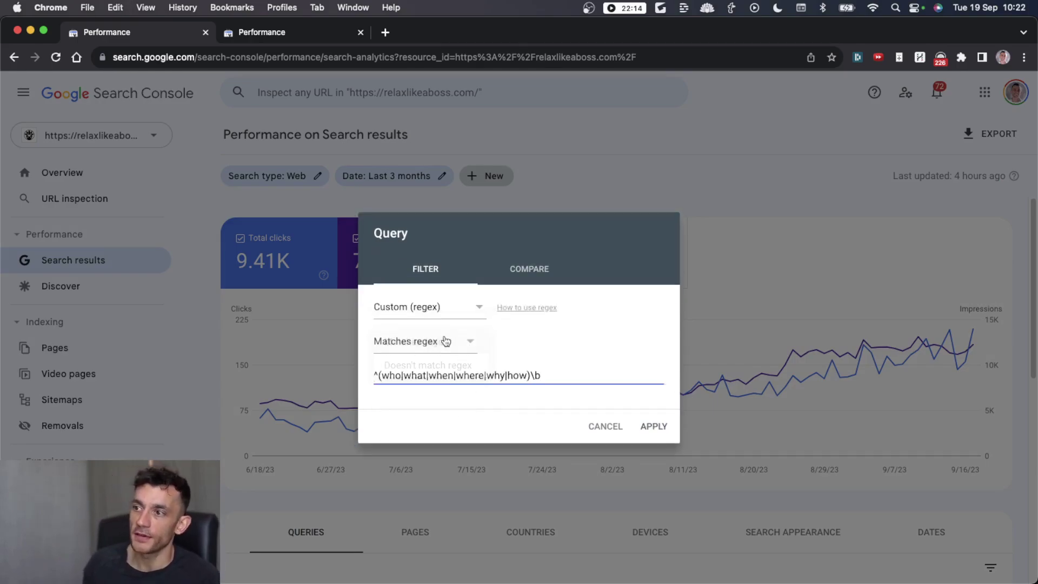
Step: Keep the question-word filter on Matches regex and apply it to the performance report
click(444, 342)
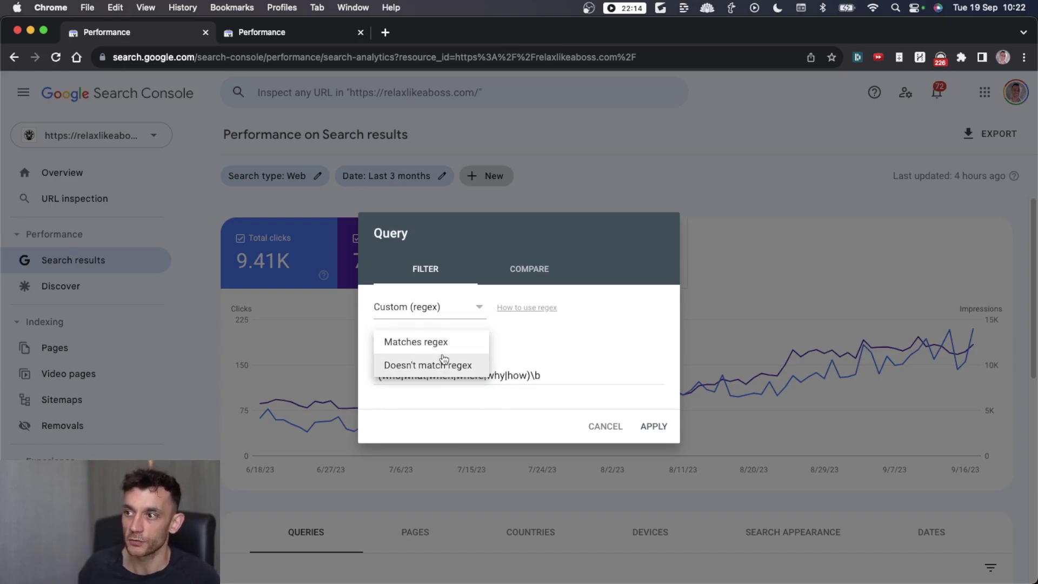
click(518, 351)
drag(553, 374, 360, 379)
click(411, 377)
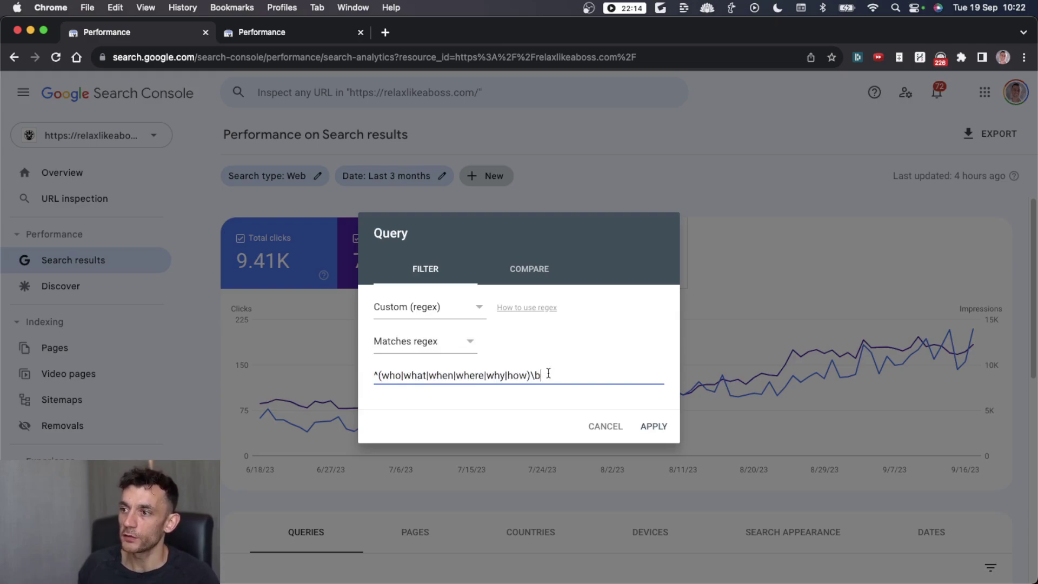
key(super+a)
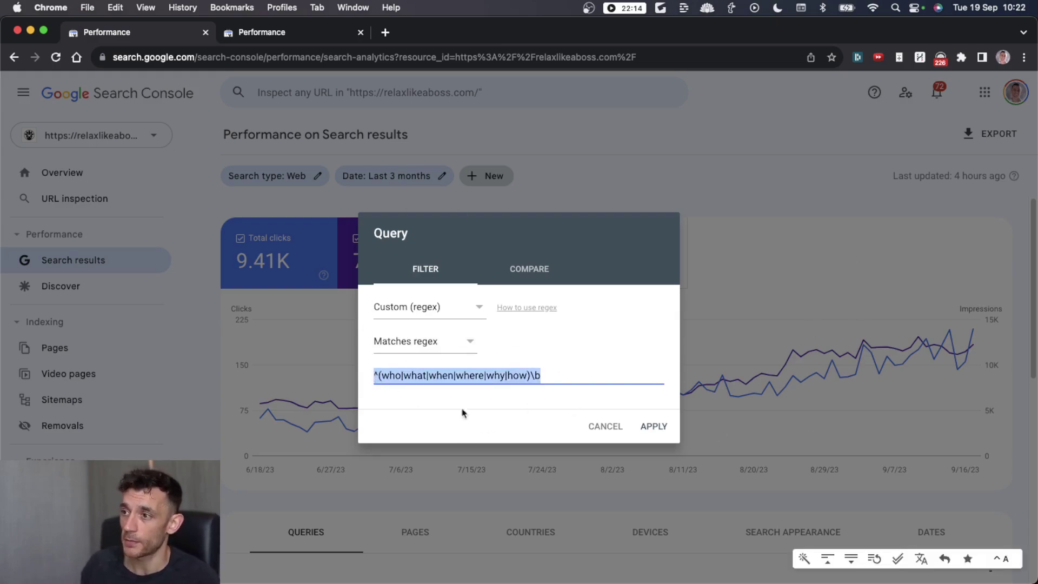
click(566, 366)
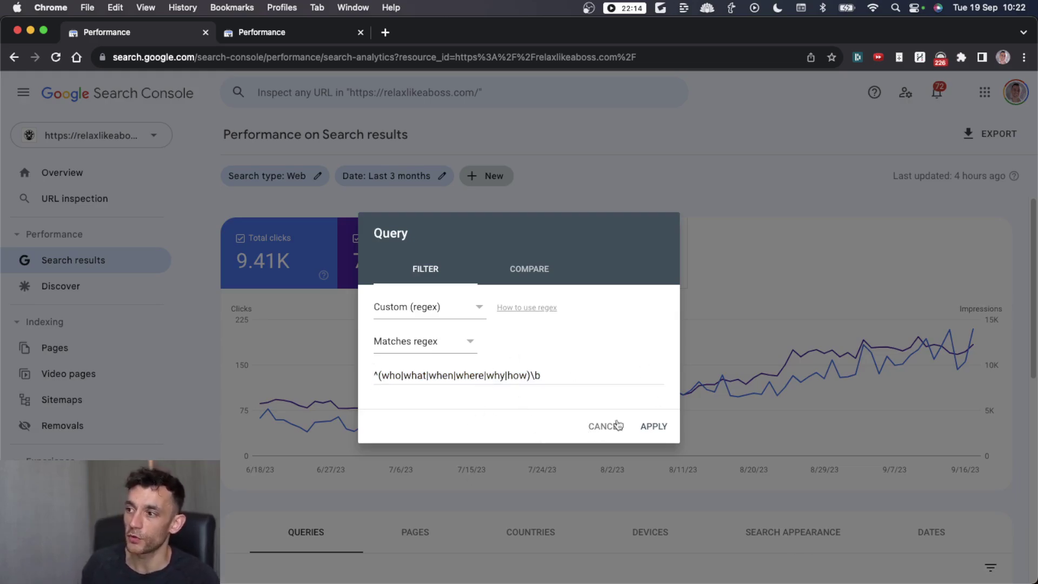
click(647, 427)
Step: Look through the filtered question queries and open "what does it mean when you wake up with a song in your head spiritual"
scroll(508, 231, down, 2)
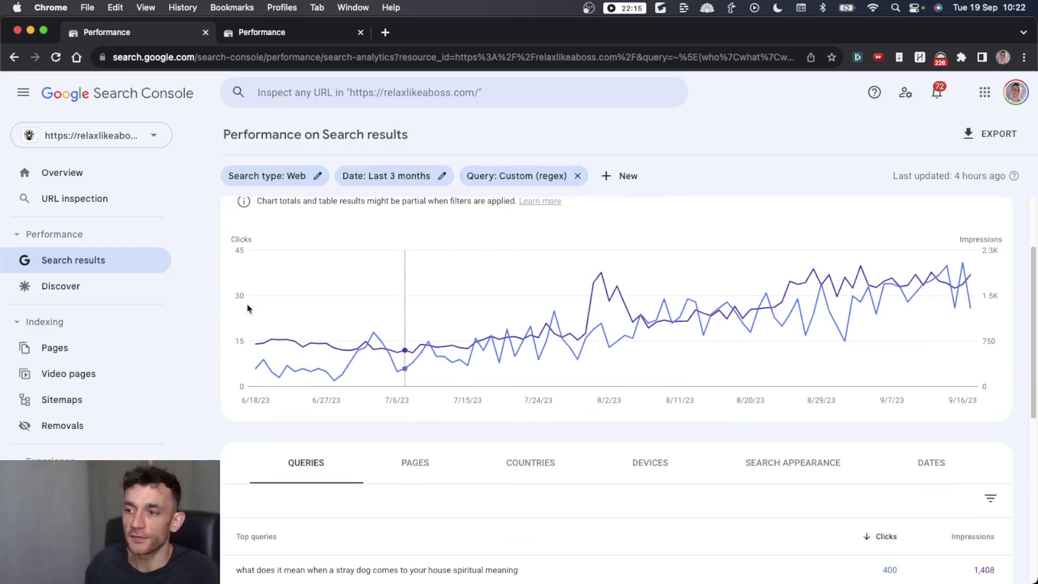
scroll(363, 345, down, 2)
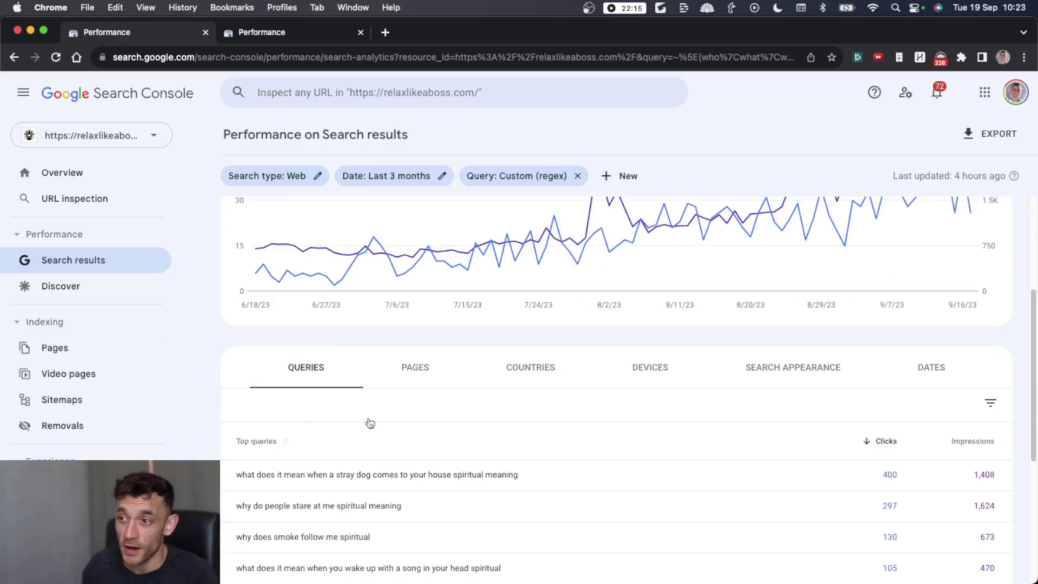
scroll(479, 425, down, 2)
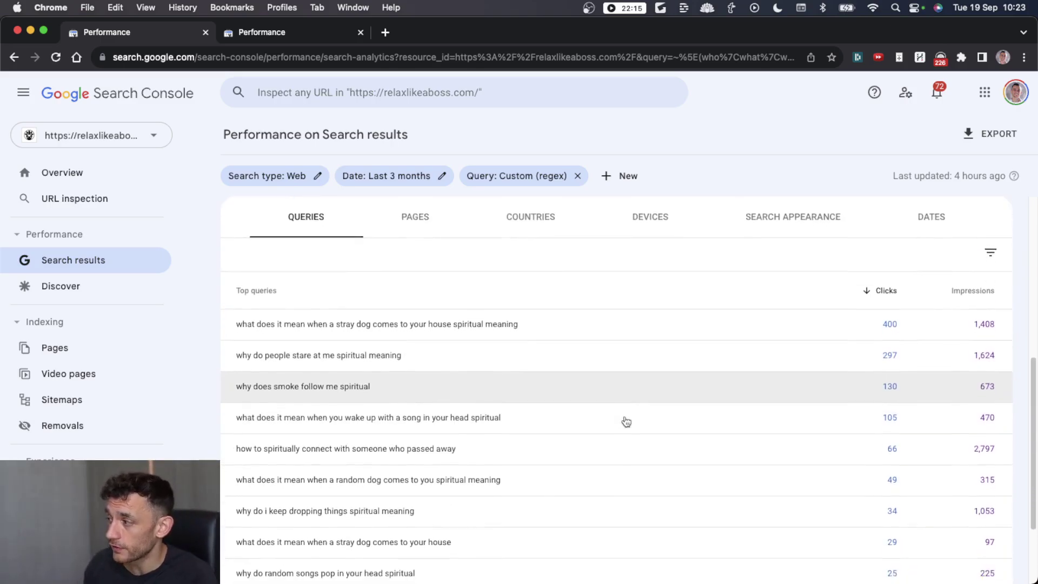
scroll(624, 421, down, 2)
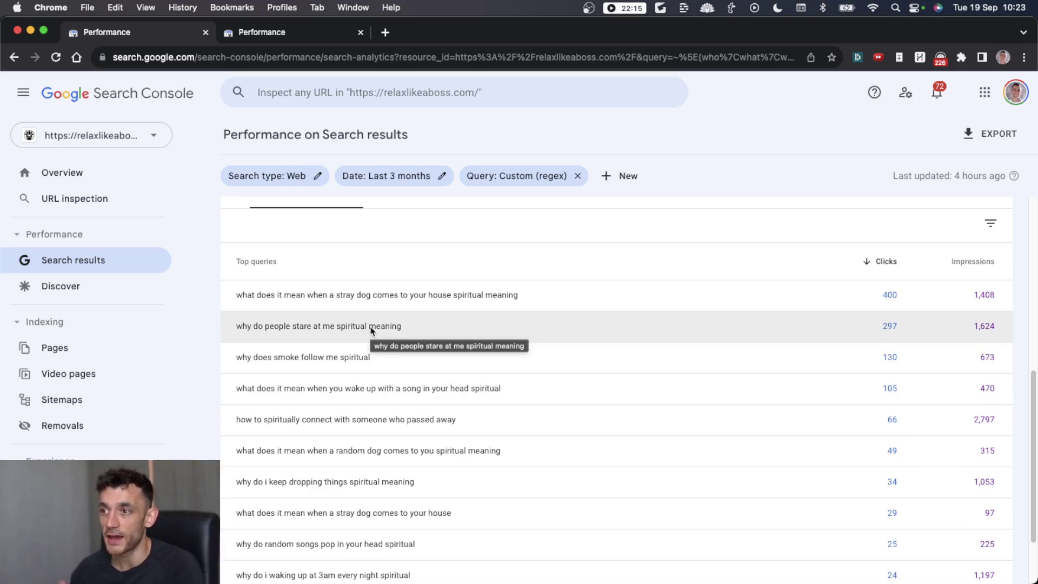
click(373, 388)
scroll(382, 567, down, 3)
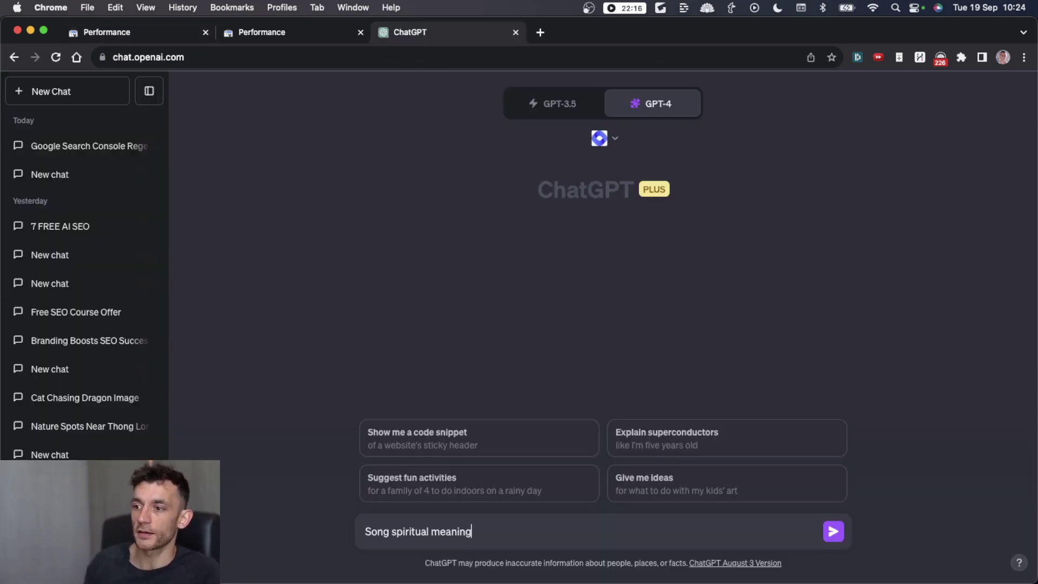
Step: Ask ChatGPT to "Write an article about Song spiritual meanings" and stop the generation after the opening paragraph
key(Return)
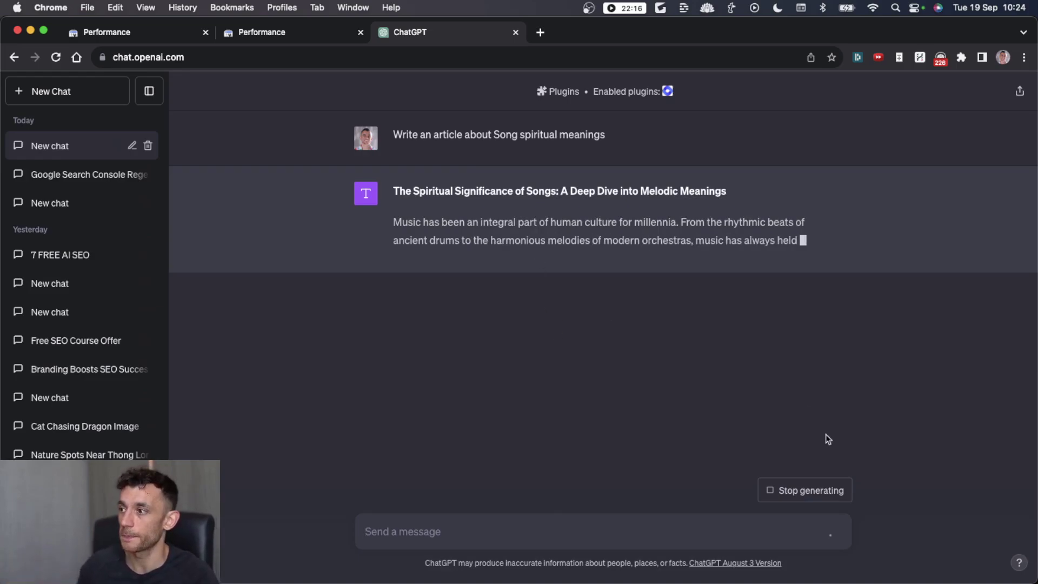
click(816, 488)
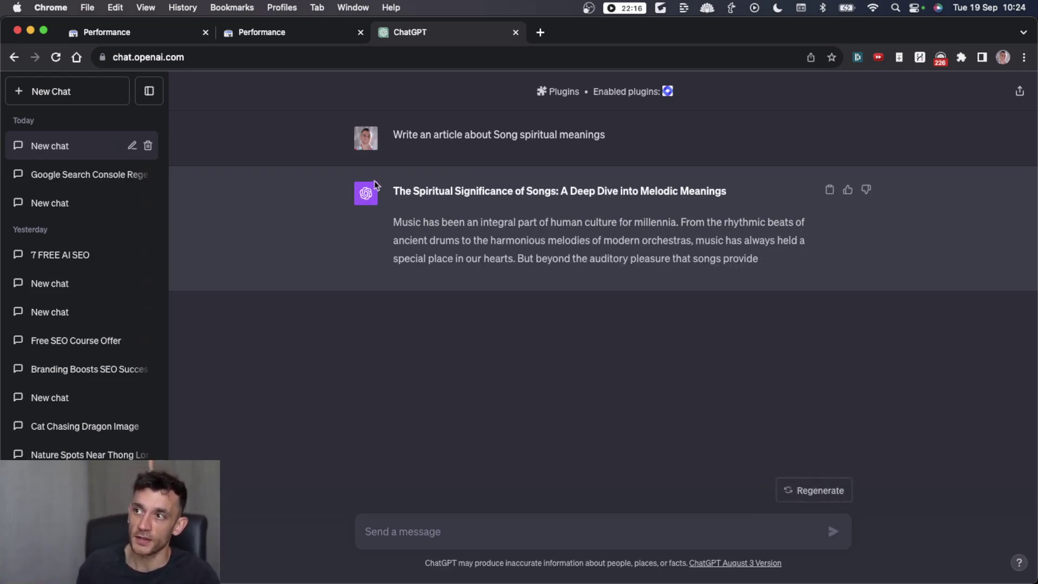
drag(377, 186, 787, 255)
click(787, 255)
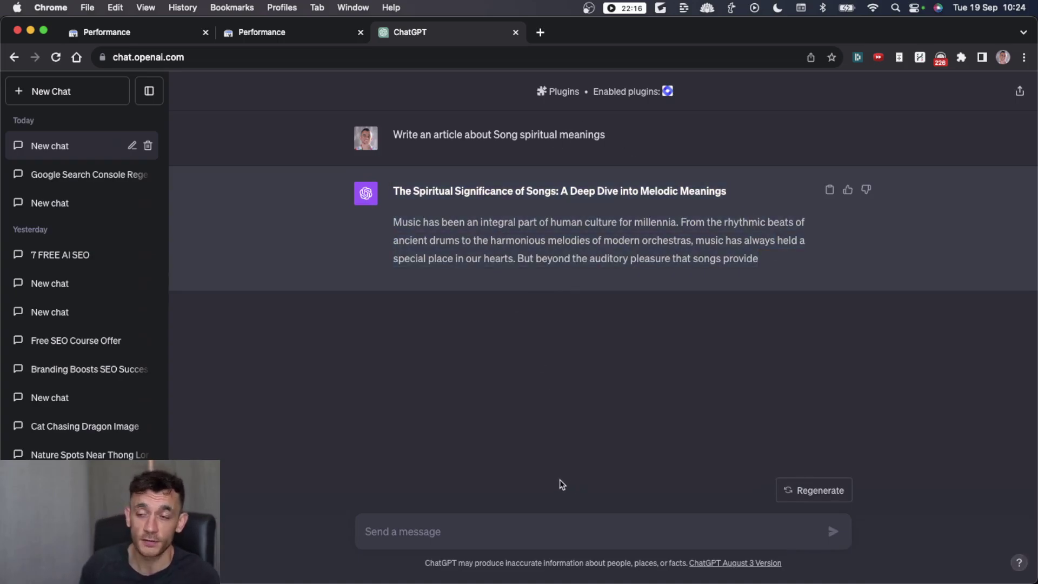
Step: Close the ChatGPT page and examine the performance chart and table row of the song query in Search Console
key(ctrl+shift+Tab)
scroll(465, 482, up, 2)
scroll(336, 520, down, 2)
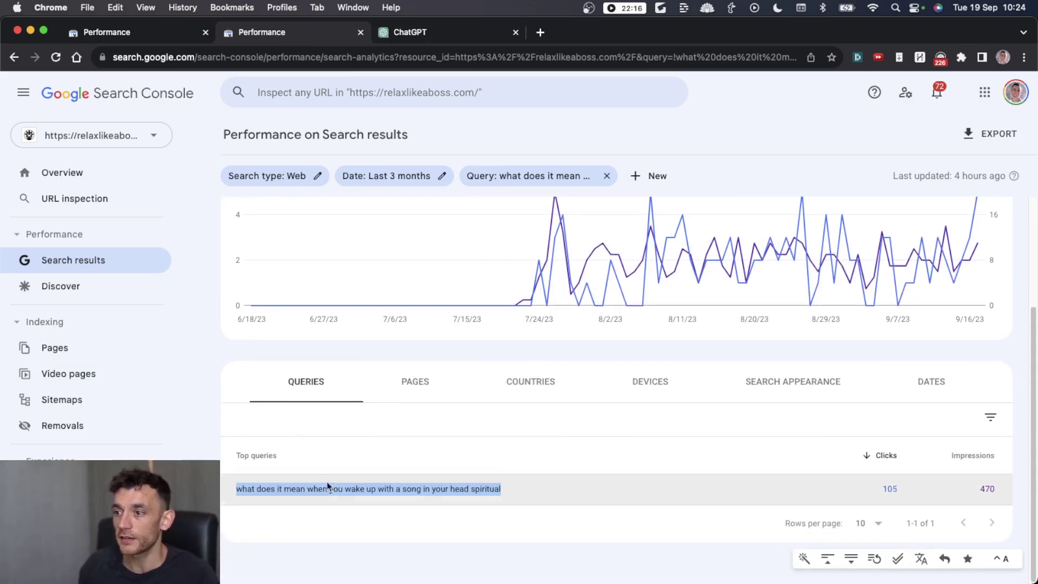
click(447, 32)
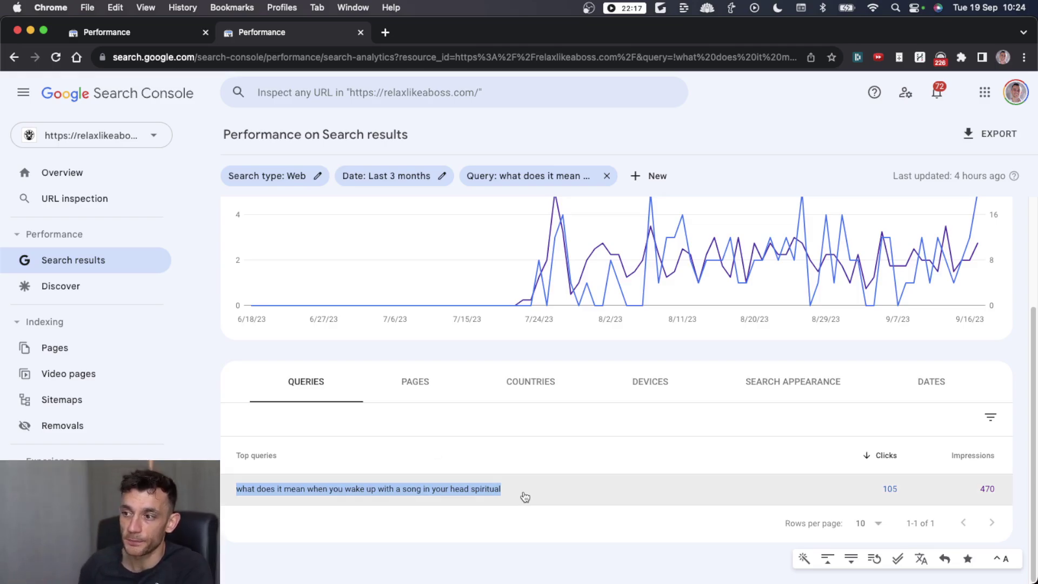
scroll(524, 496, up, 3)
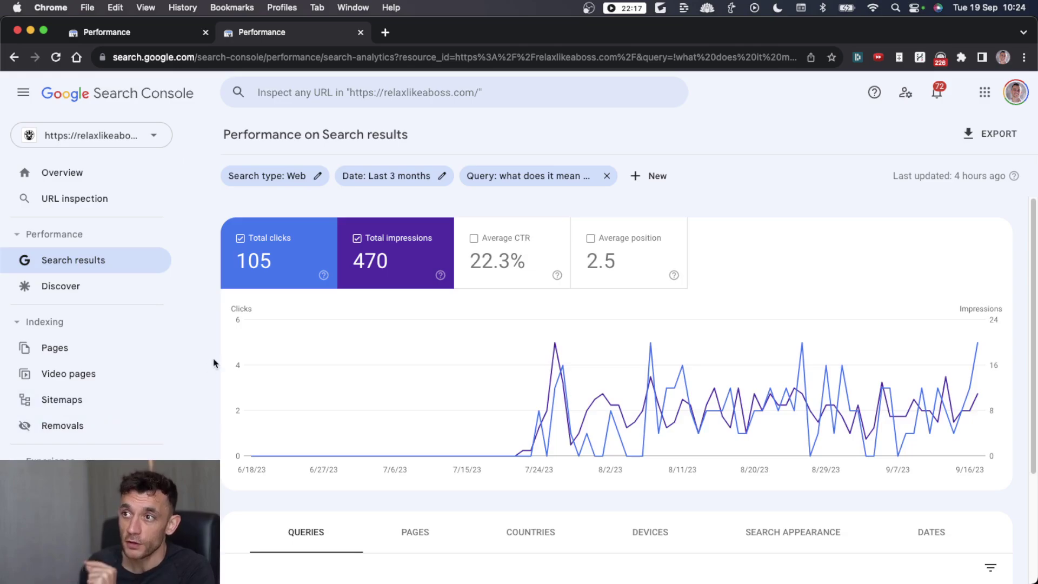
scroll(315, 408, down, 3)
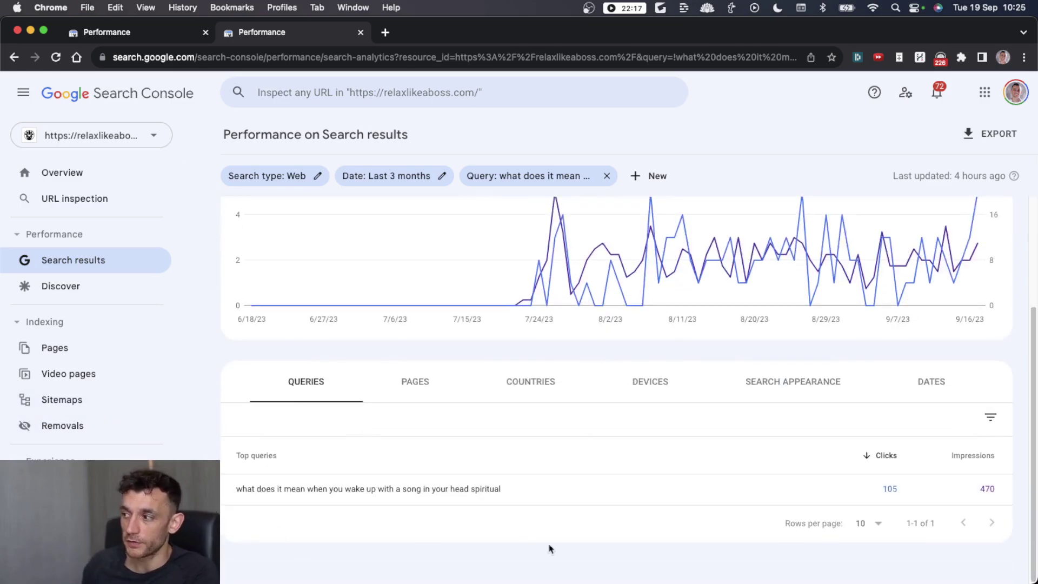
Step: Return to the question-word filtered report and look through its zero-click queries and overall performance chart
key(super+bracketleft)
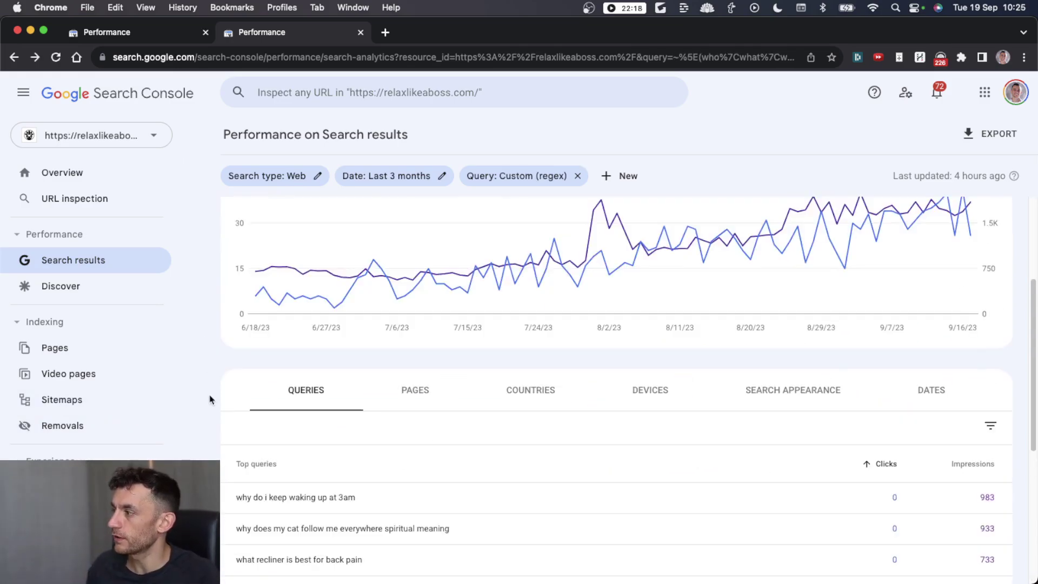
scroll(212, 394, up, 1)
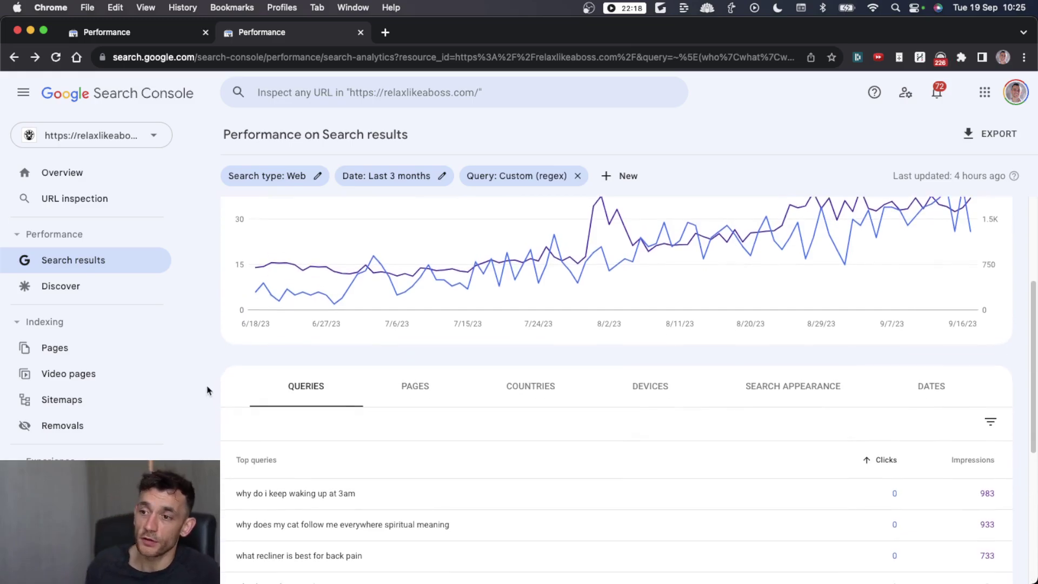
scroll(231, 399, down, 4)
scroll(232, 399, up, 7)
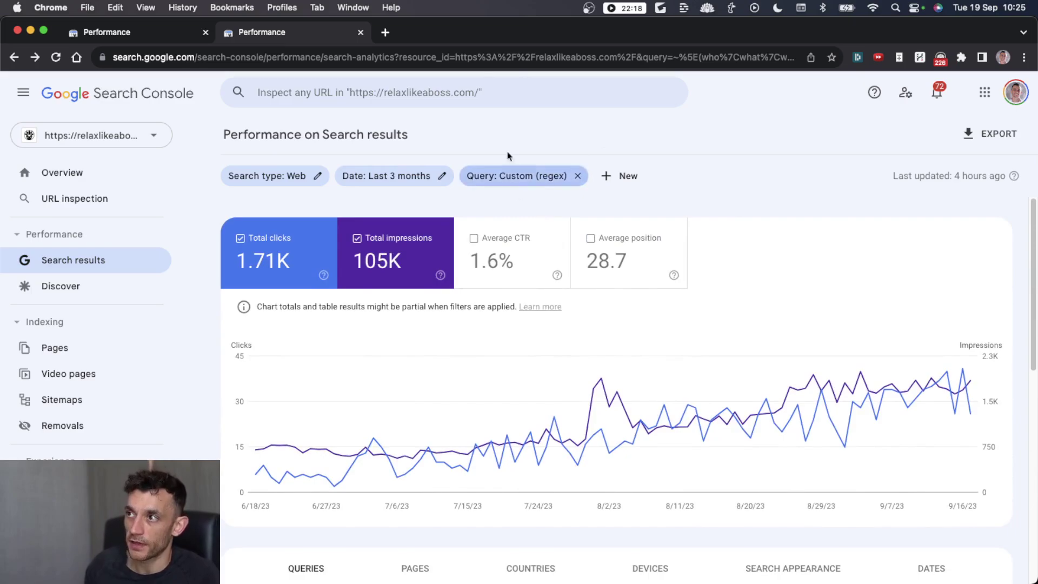
scroll(447, 301, down, 8)
scroll(333, 344, up, 4)
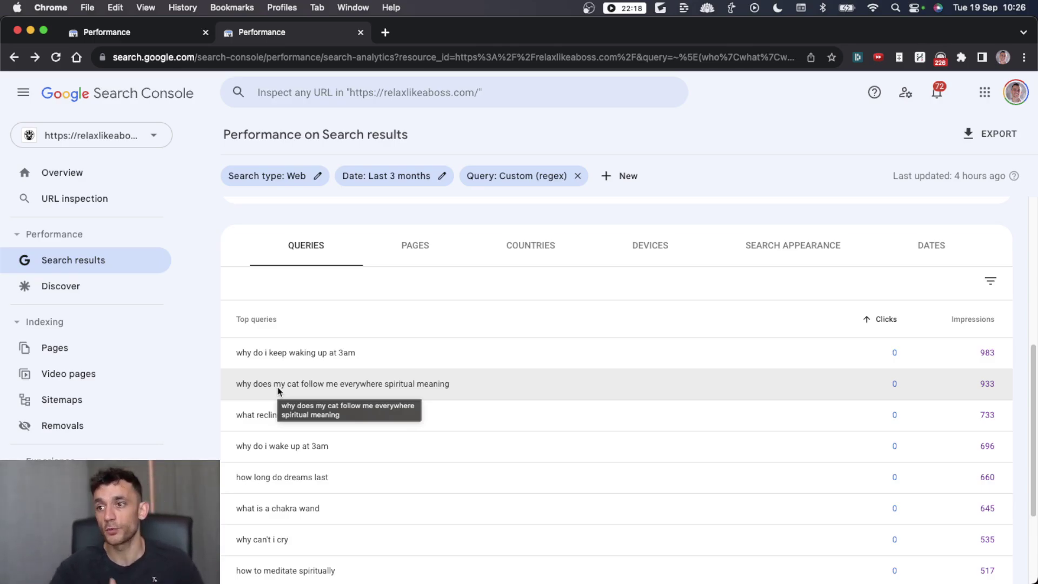
scroll(279, 391, up, 6)
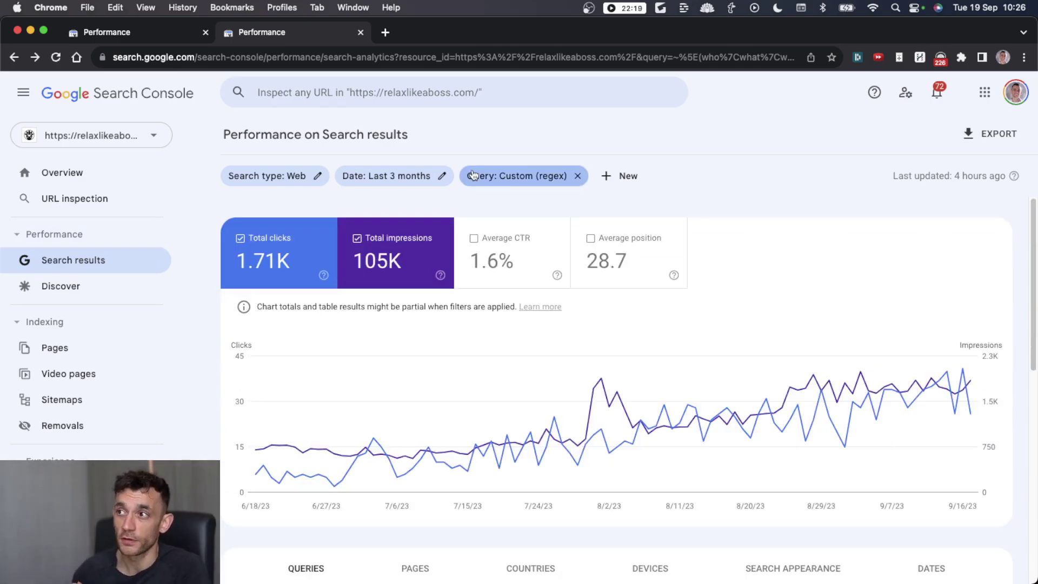
Step: Replace the query filter's regex with ^\w+(\s+\w+){3,}$ and apply it to the performance report
click(567, 177)
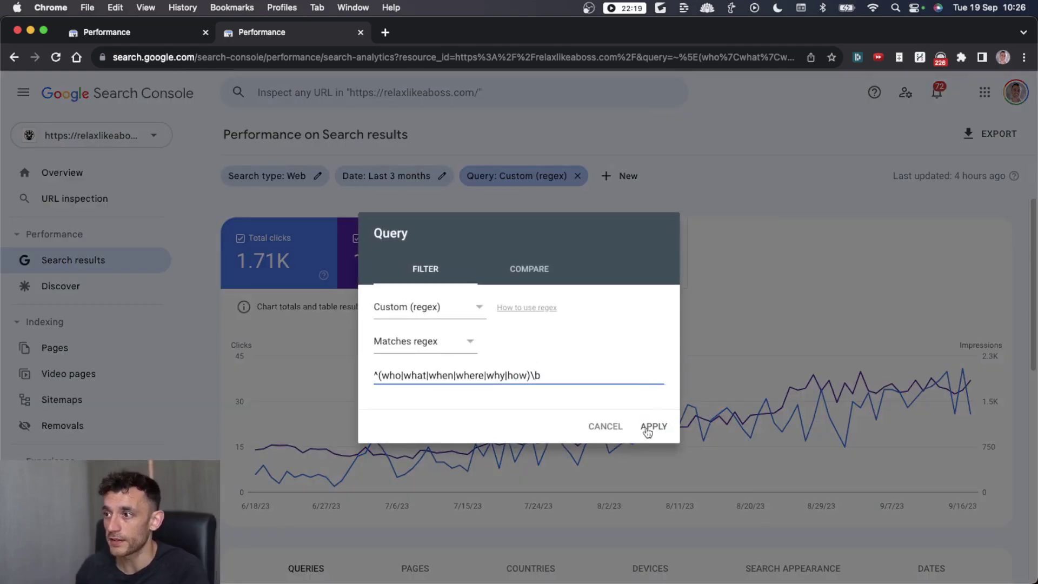
triple_click(483, 375)
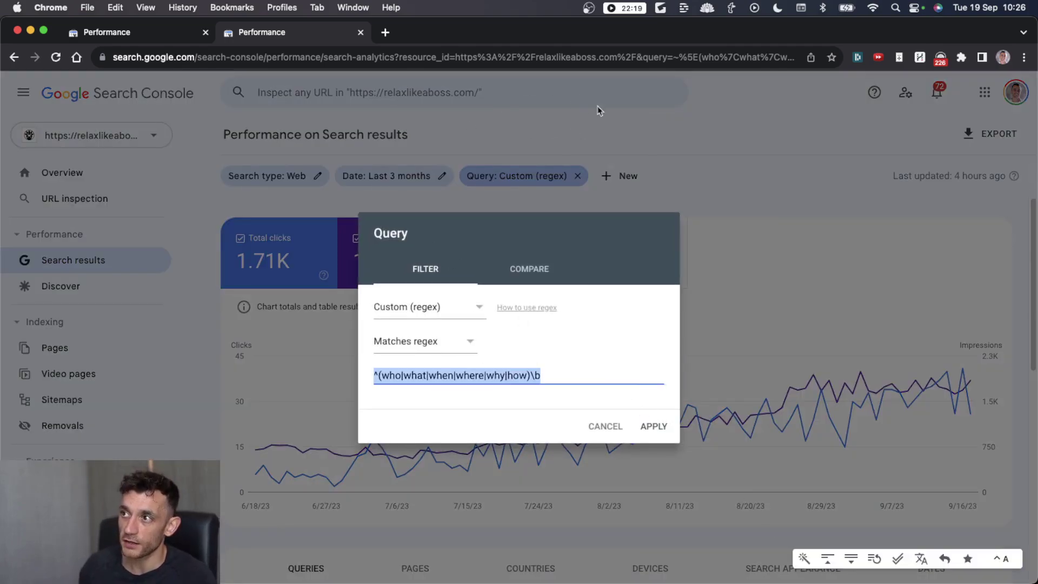
key(BackSpace)
text(^\w+(\s+\w+){3,}$)
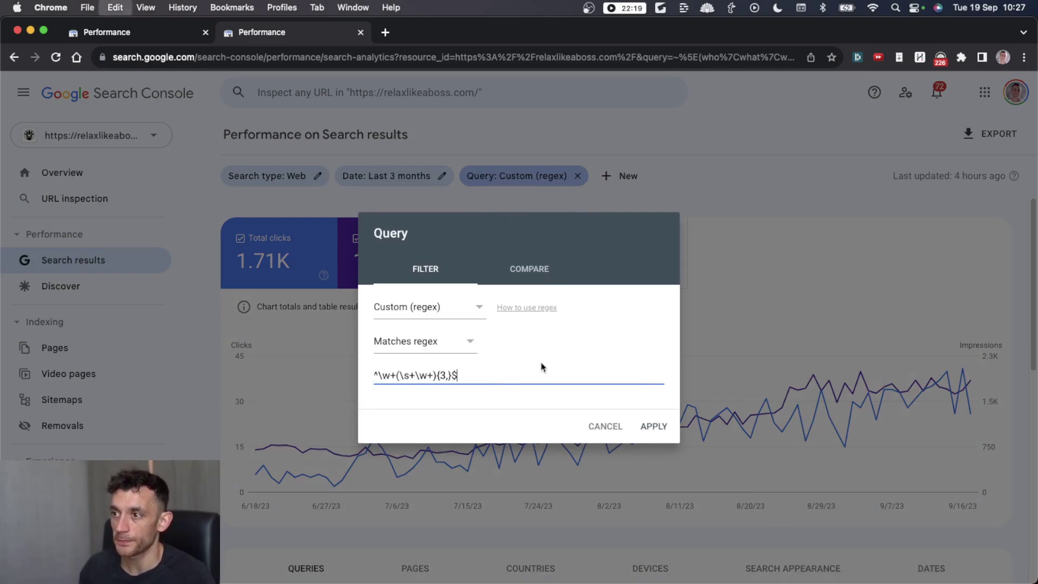
drag(461, 378, 366, 378)
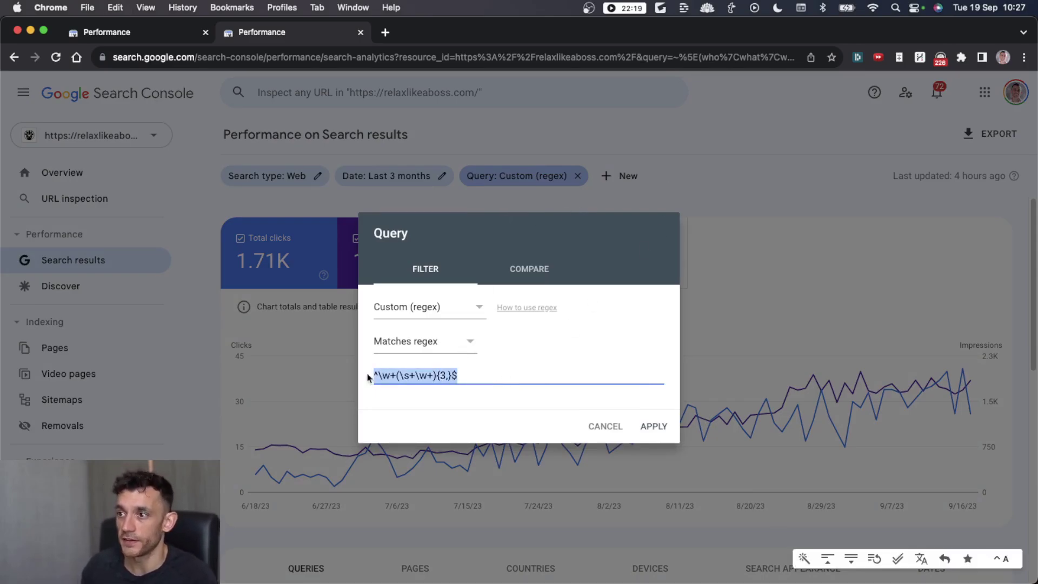
double_click(416, 378)
triple_click(416, 377)
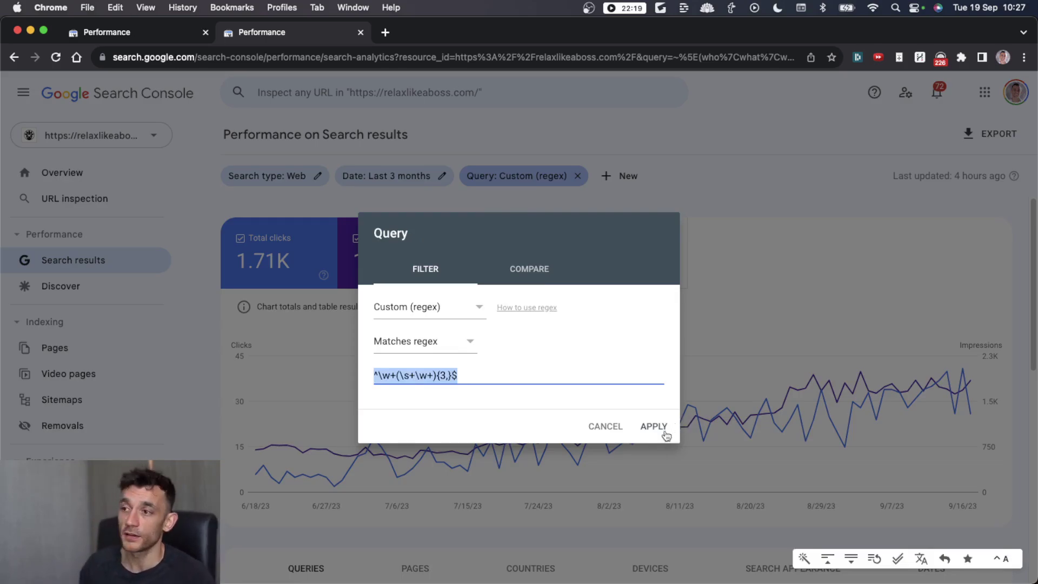
click(511, 369)
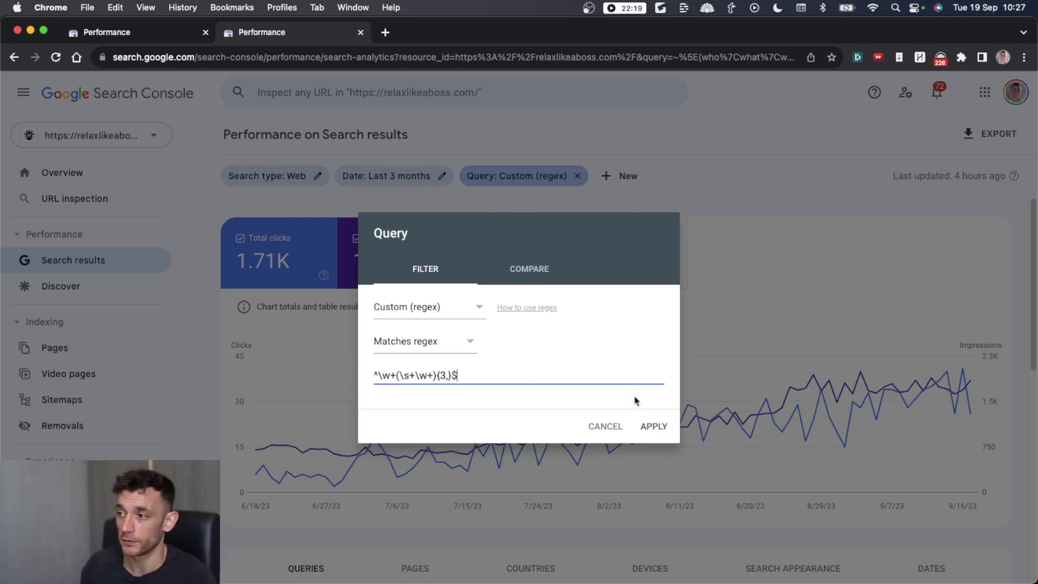
click(654, 427)
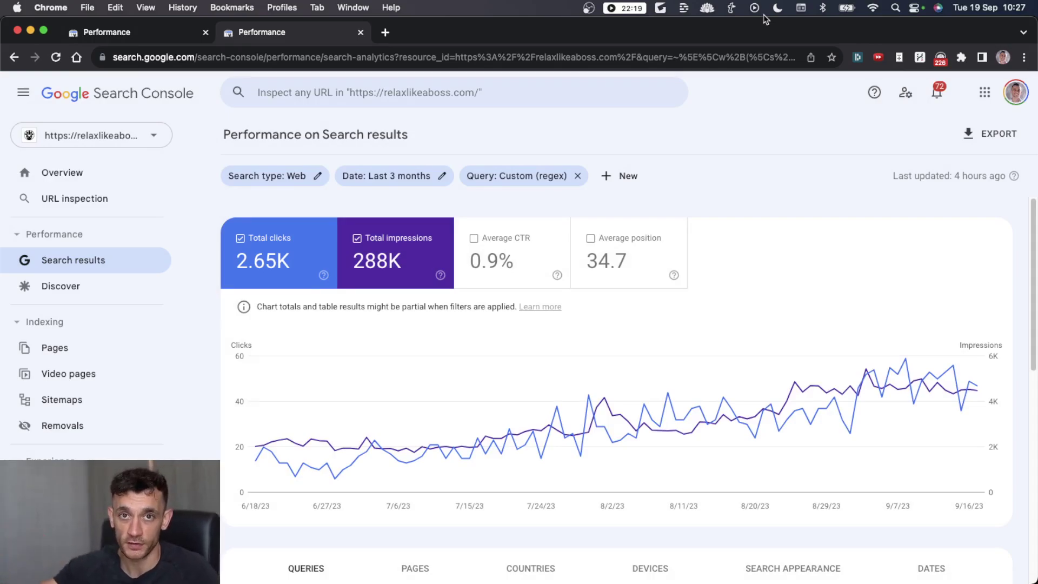
Step: Reapply the unchanged long-tail regex filter, add average position to the report and review the positions of the listed queries
click(517, 176)
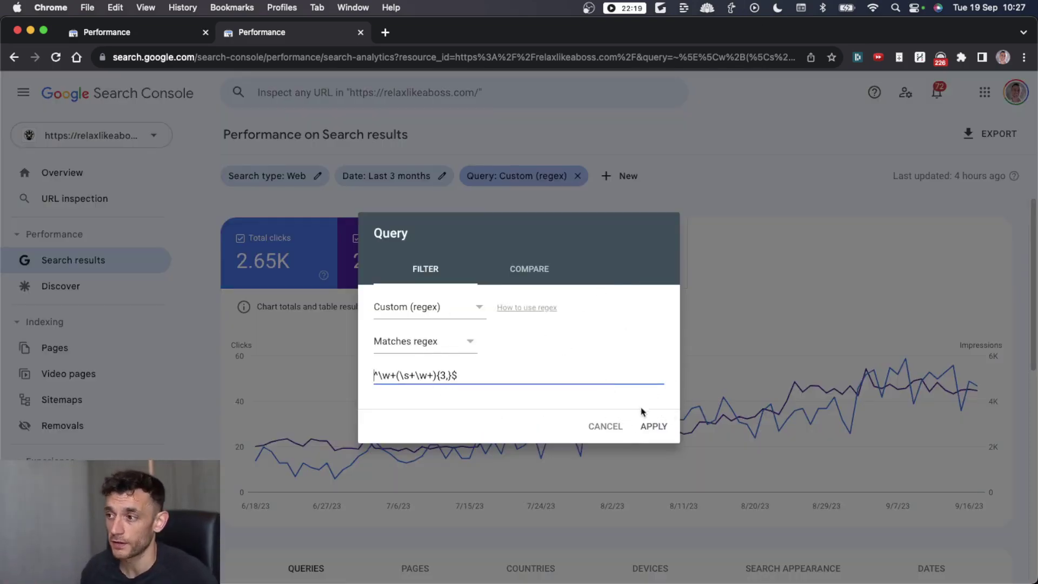
click(648, 427)
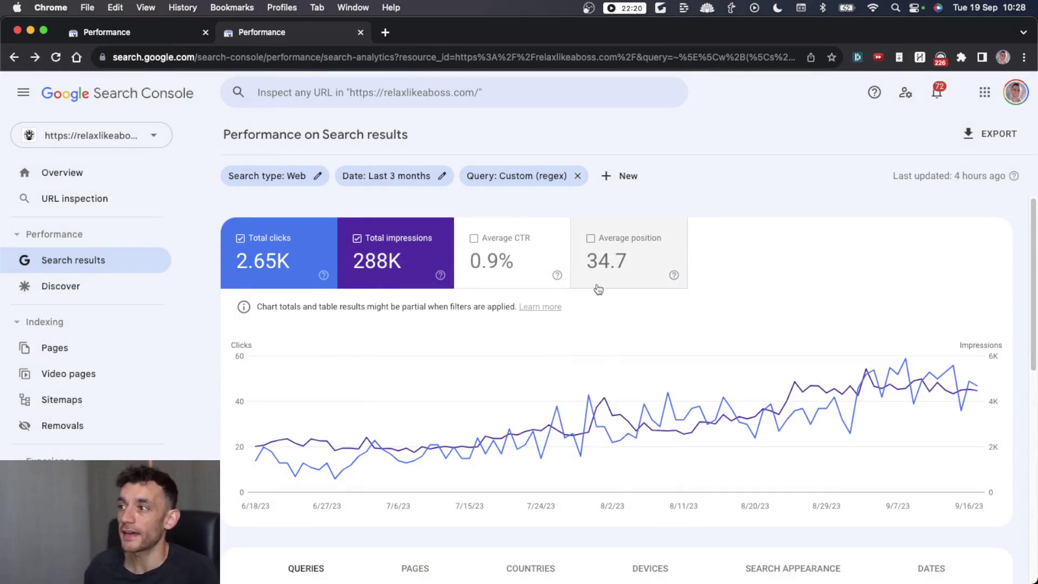
click(628, 261)
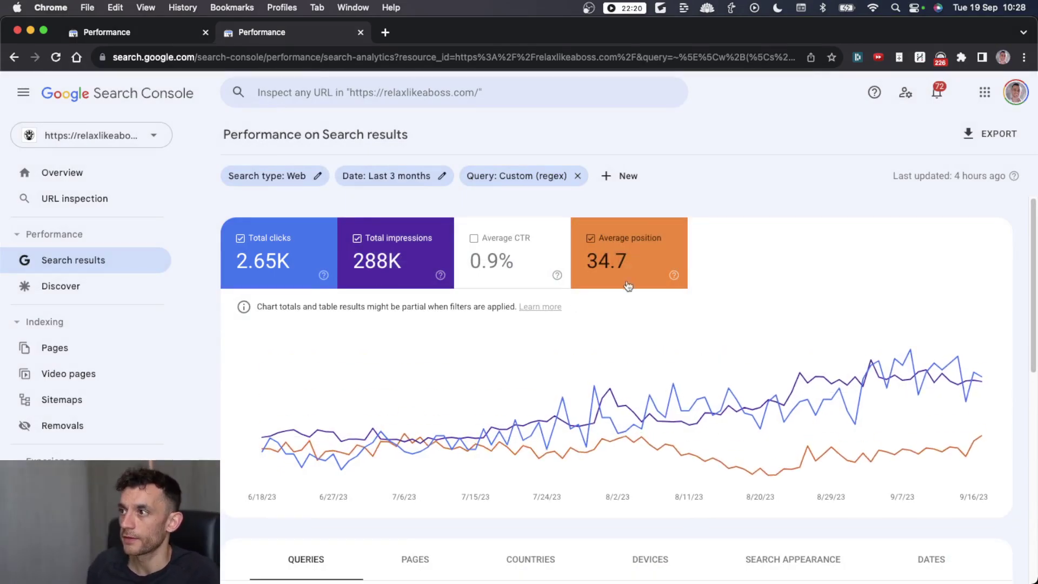
scroll(636, 287, down, 8)
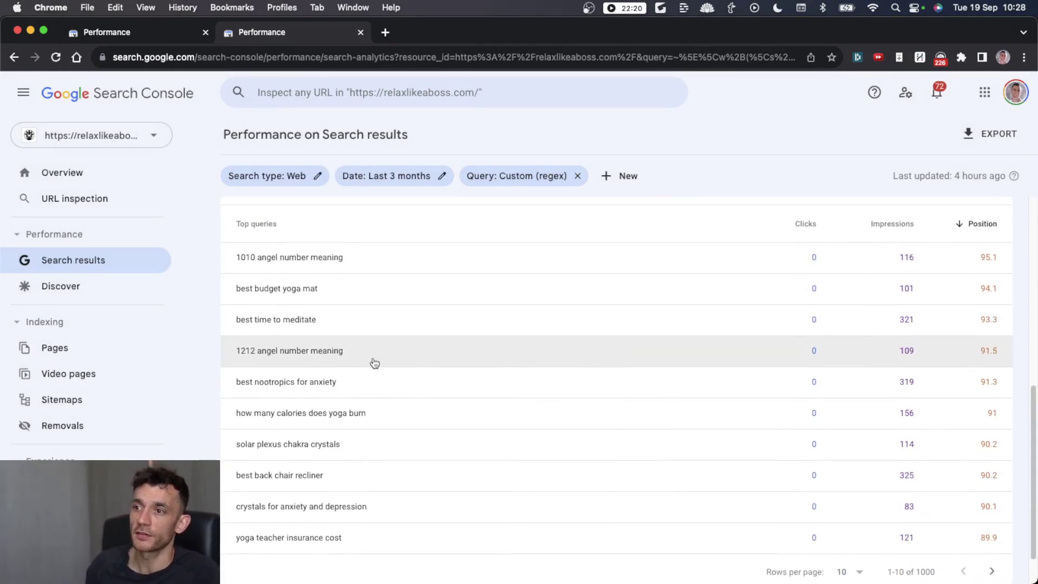
scroll(373, 363, up, 1)
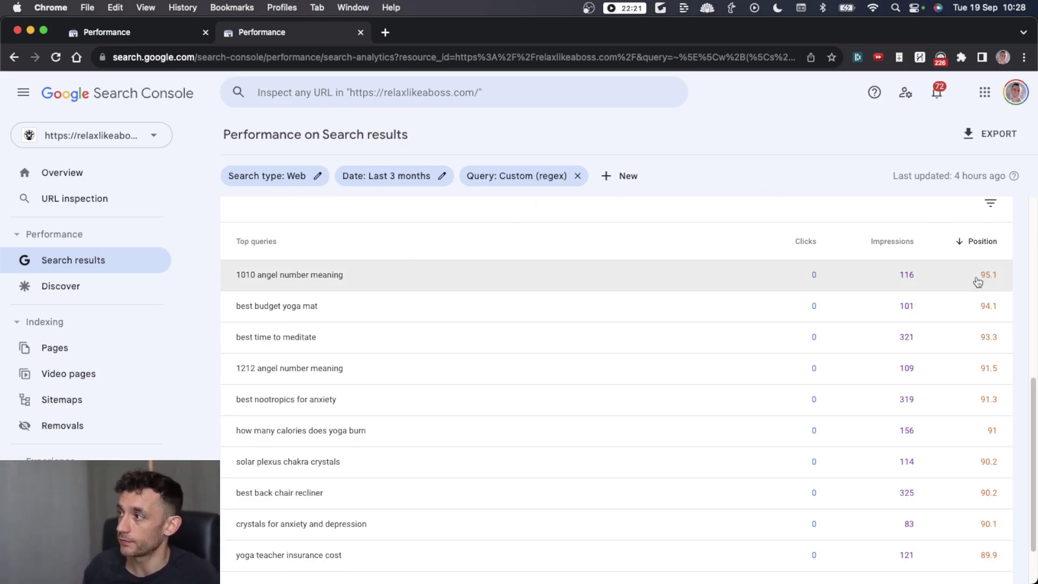
Step: Open the query "1010 angel number meaning", check which page ranks for it and remove its query filter
click(635, 263)
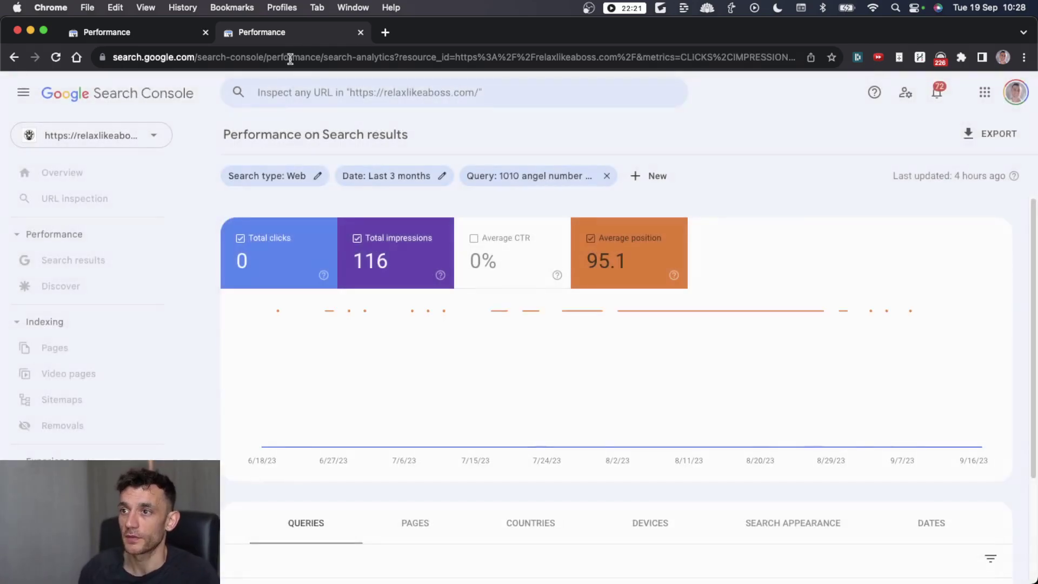
scroll(487, 367, down, 3)
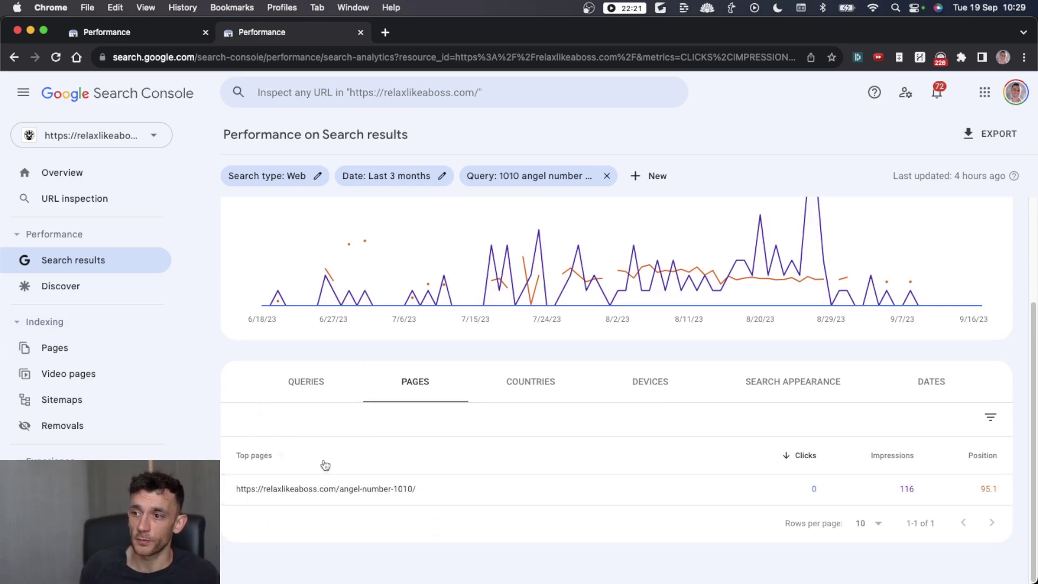
click(300, 394)
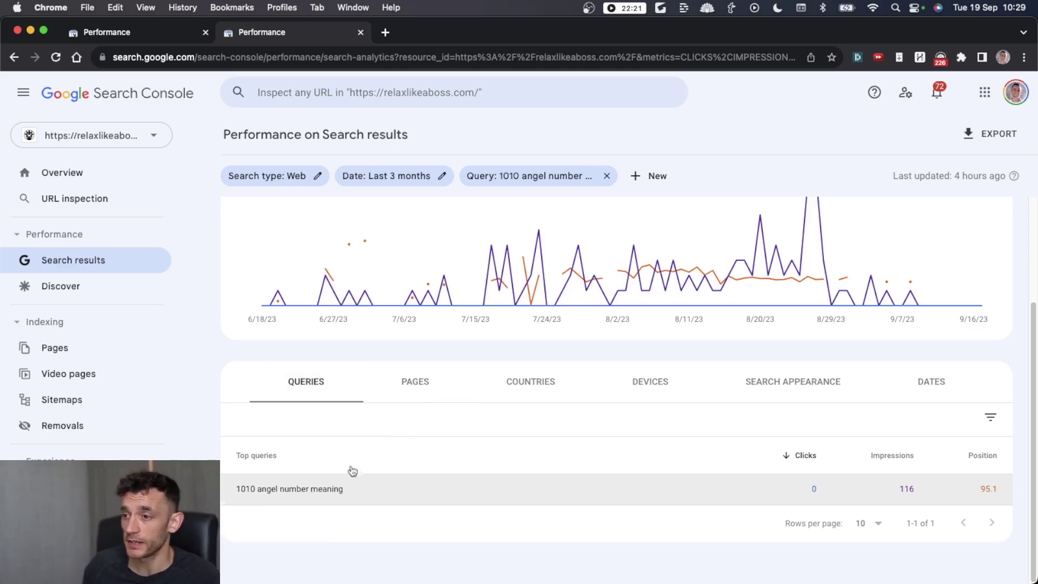
click(414, 389)
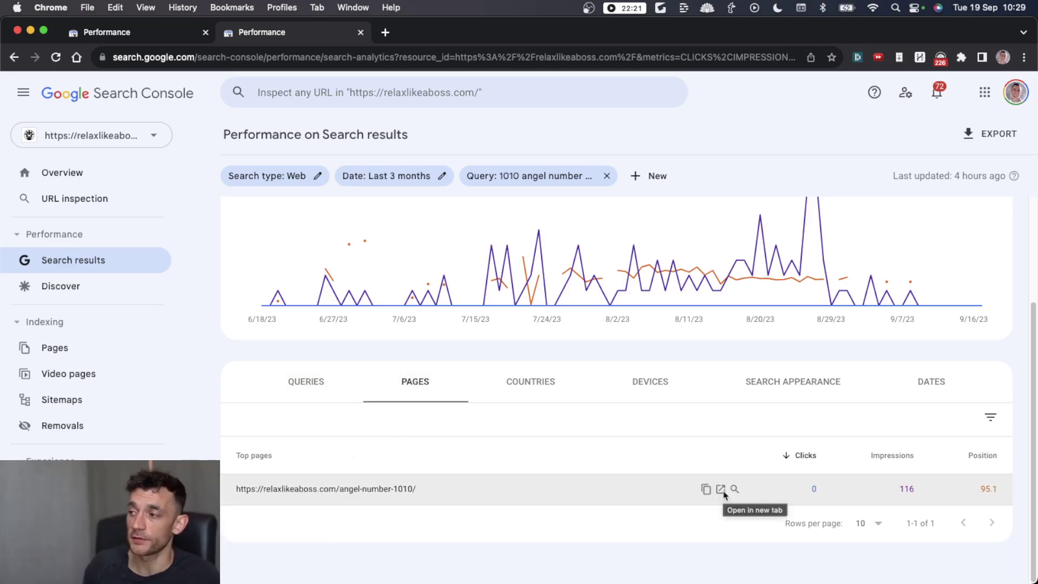
click(607, 176)
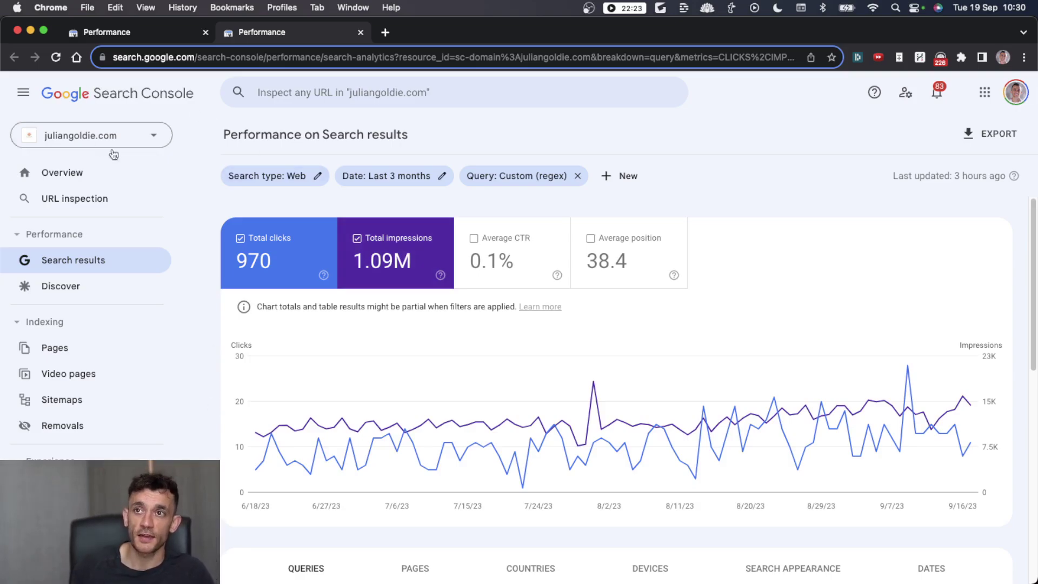
Step: Look over the second site's backlinks queries and replace the filter's regex with \bproductname\b
scroll(221, 253, down, 4)
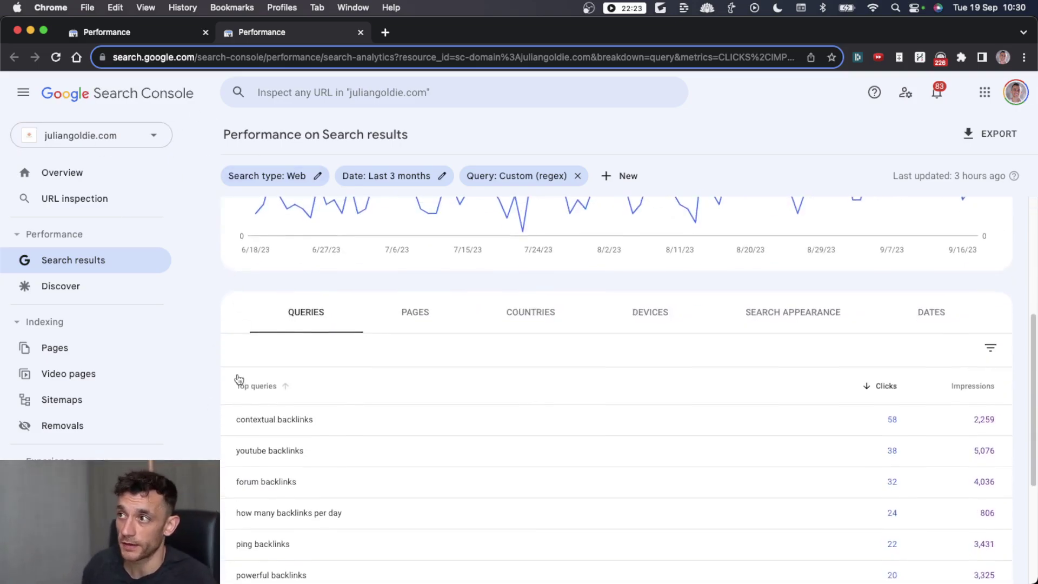
scroll(373, 335, up, 5)
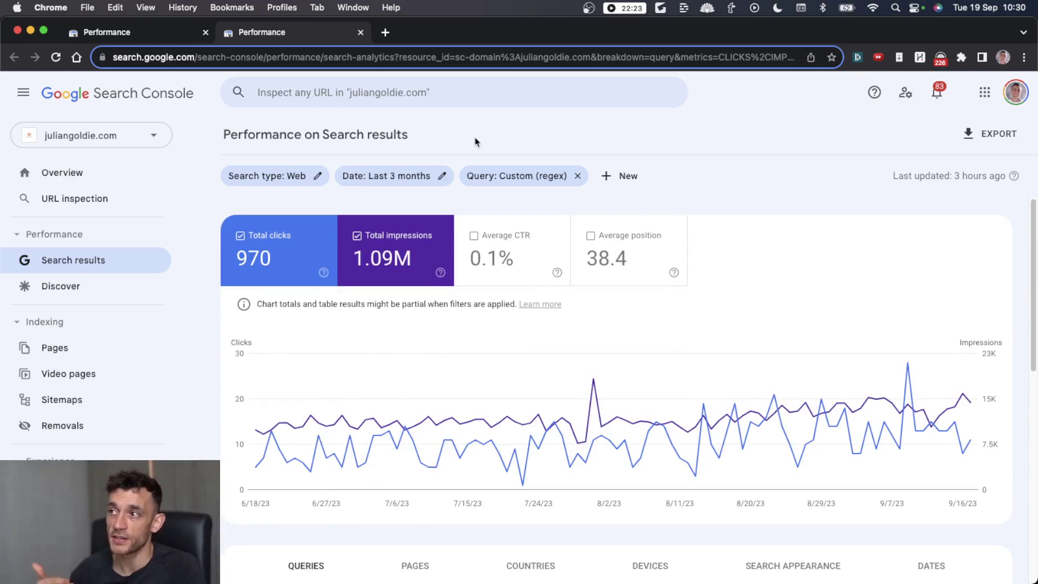
click(521, 180)
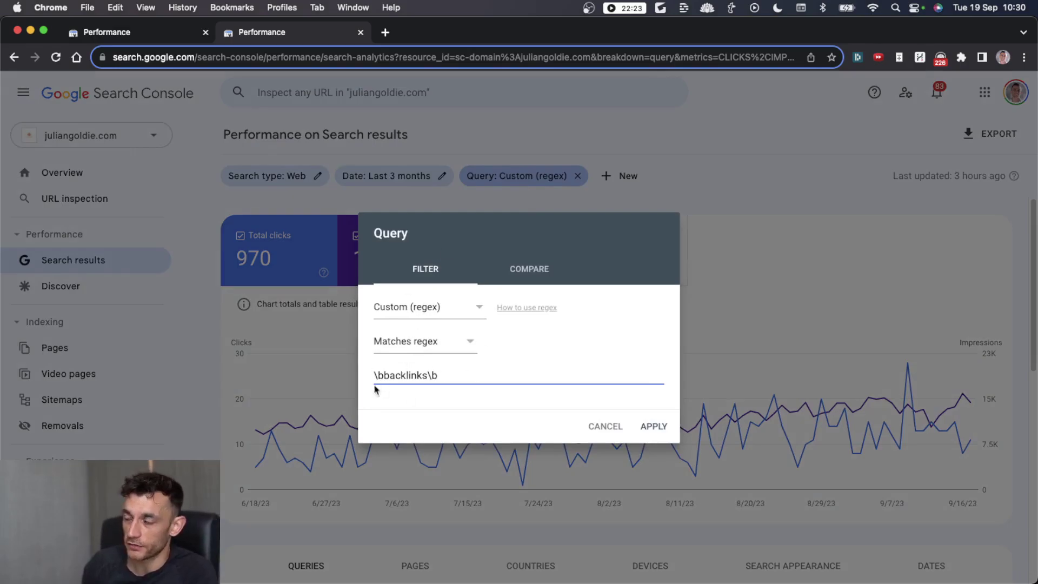
triple_click(523, 374)
text(\bproductname\b)
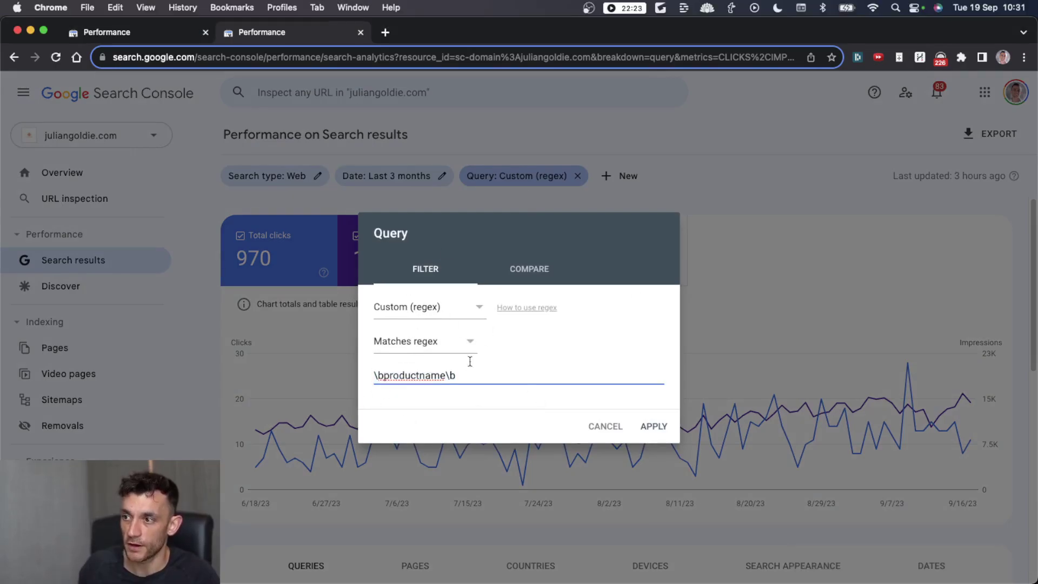
Step: Substitute backlink for productname in the regex, giving \bbacklink\b, and apply the filter
key(super+plus)
key(super+plus)
key(super+plus)
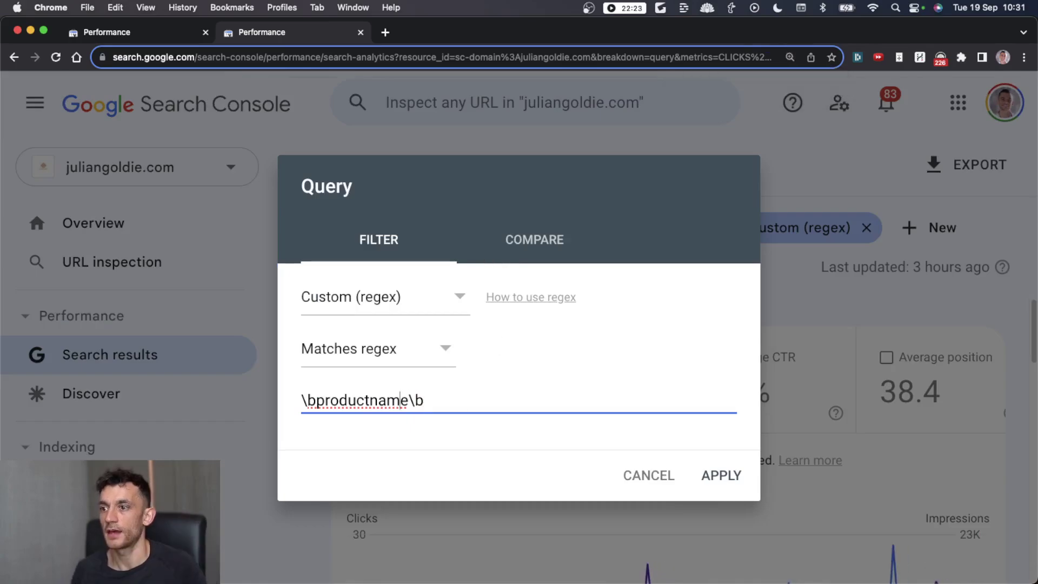
drag(316, 400, 409, 400)
text(backlink)
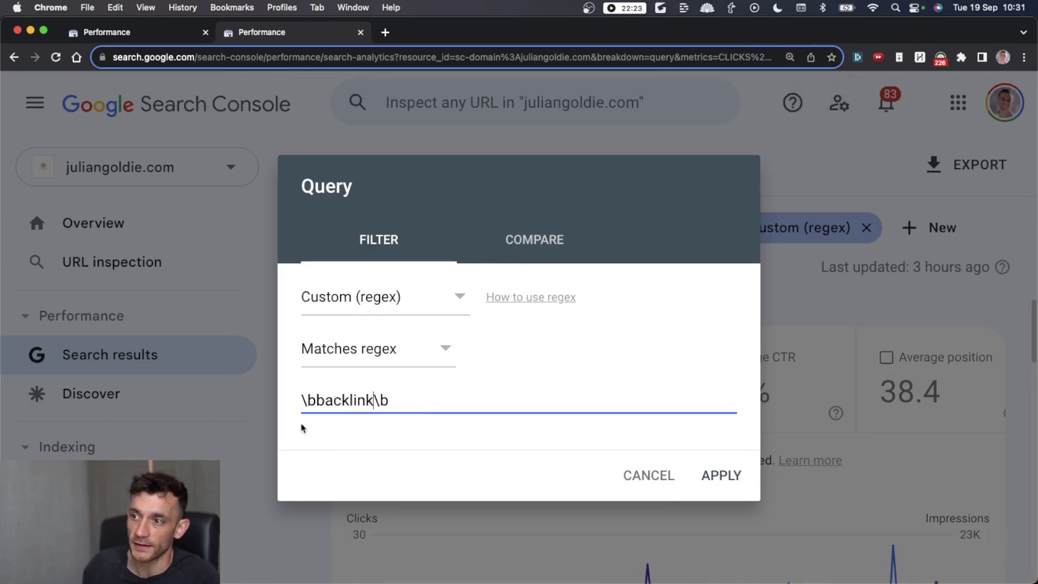
click(732, 486)
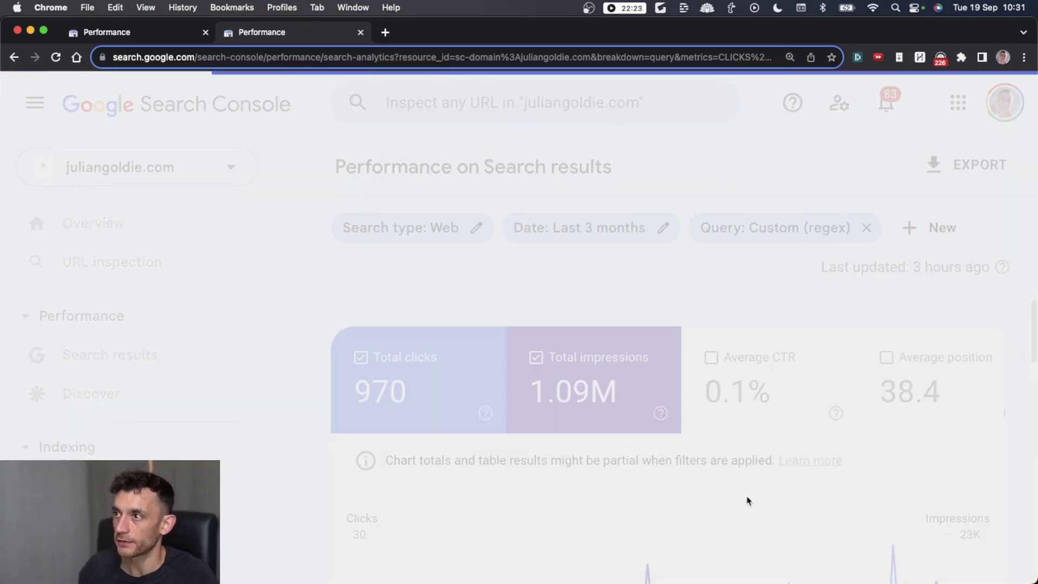
key(super+0)
Step: Check the applied backlink regex without changing it and review the queries by clicks in ascending, finally descending order
click(514, 176)
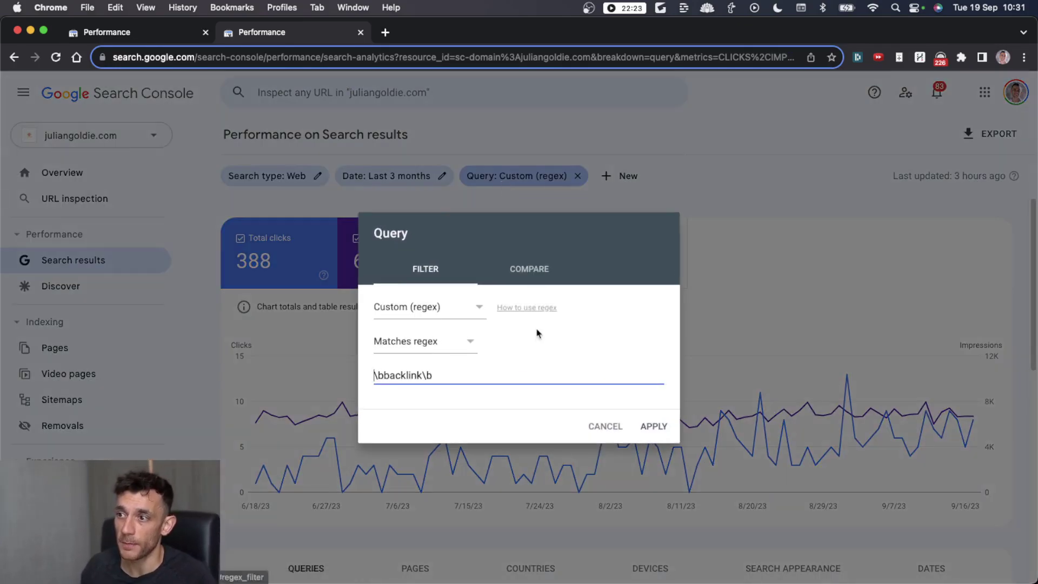
click(598, 426)
scroll(246, 461, down, 10)
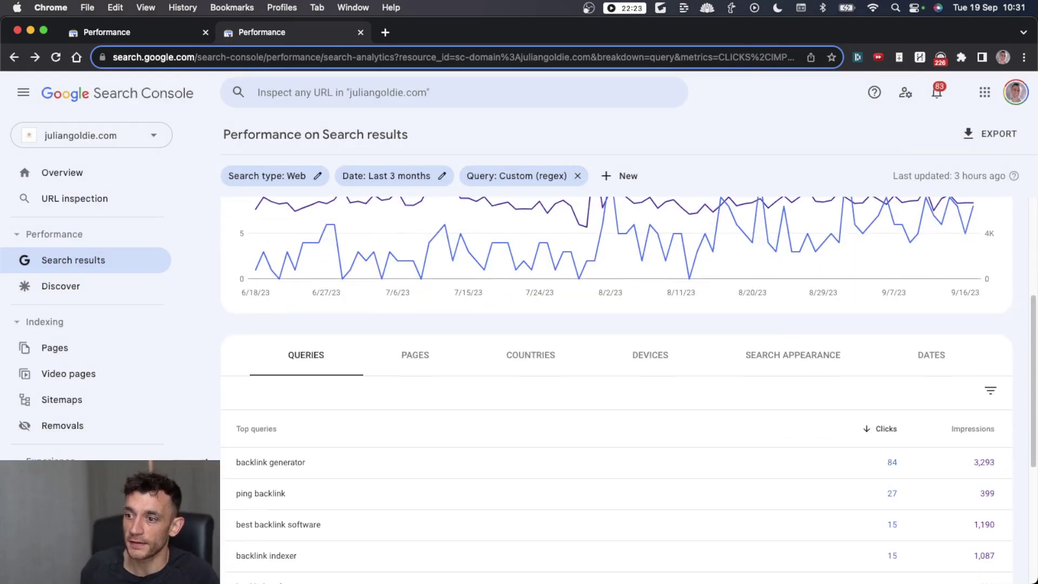
scroll(227, 427, up, 4)
click(914, 331)
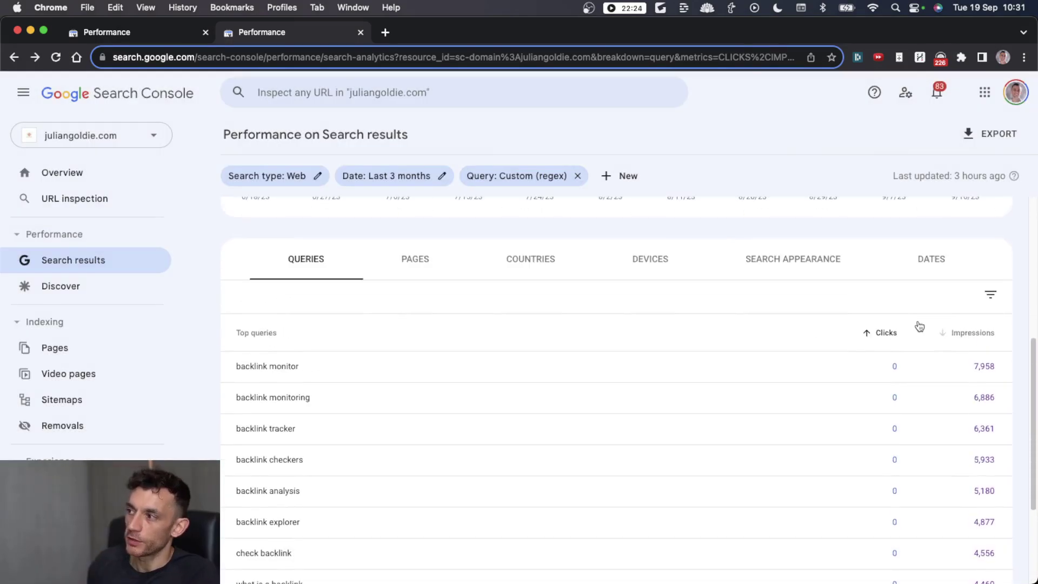
click(893, 336)
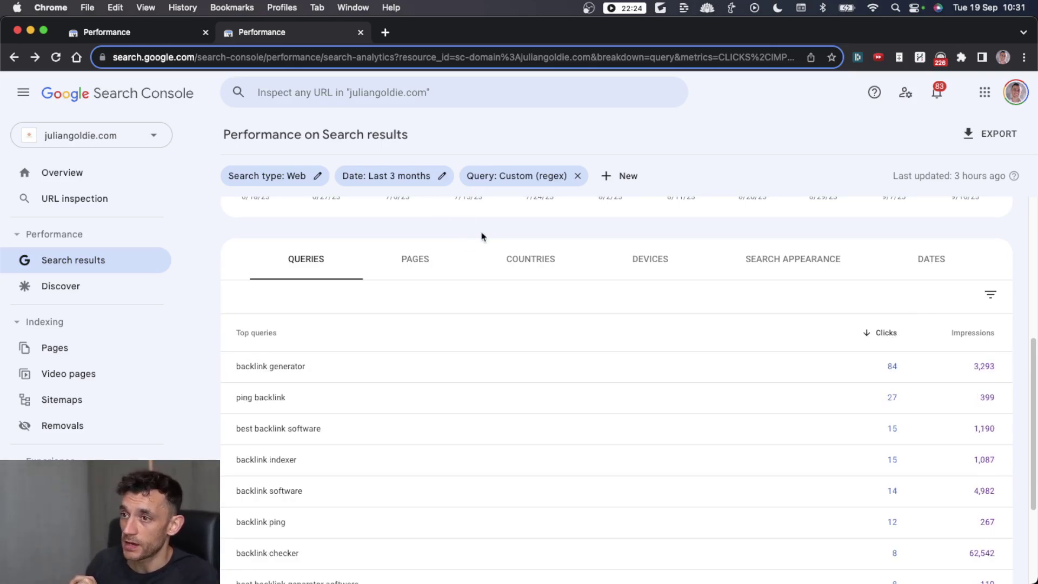
Step: Look through the backlink queries and open the report for "best backlink generator software"
scroll(232, 406, up, 5)
scroll(278, 465, down, 8)
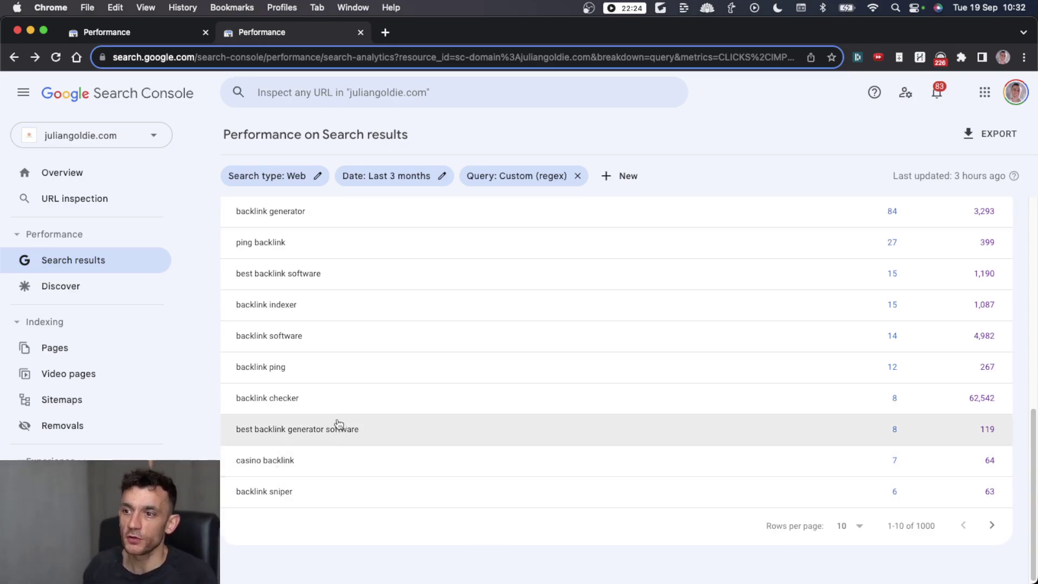
click(330, 428)
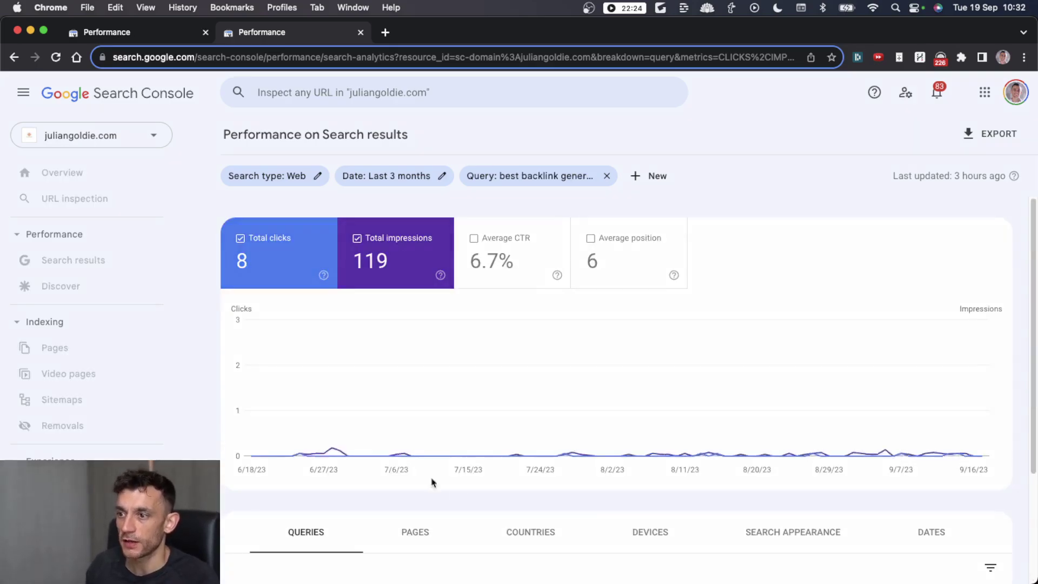
Step: Check which page ranks for the "best backlink generator software" query and look over its clicks and impressions chart
scroll(449, 503, down, 3)
click(418, 393)
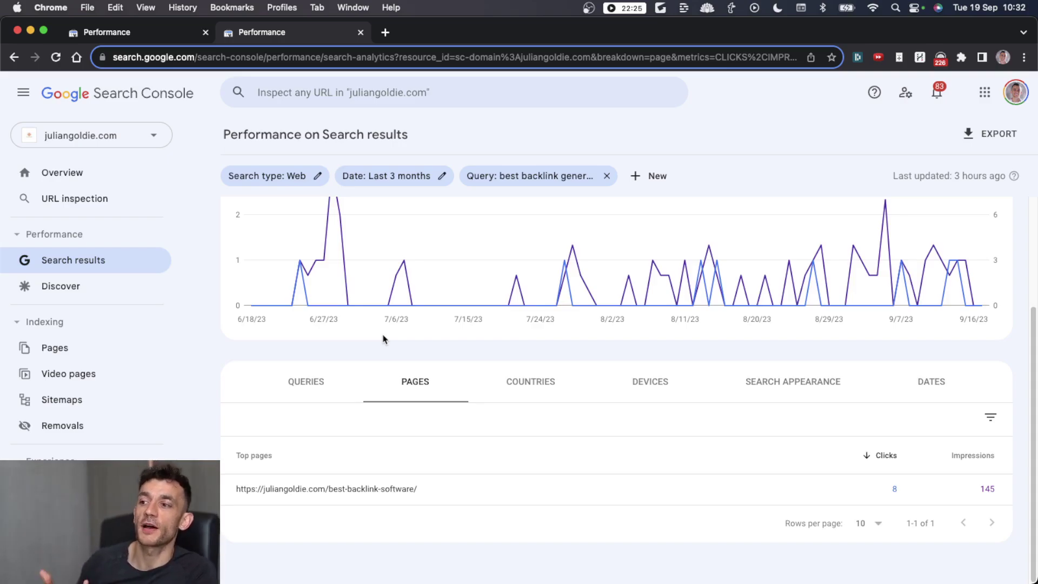
scroll(411, 425, up, 2)
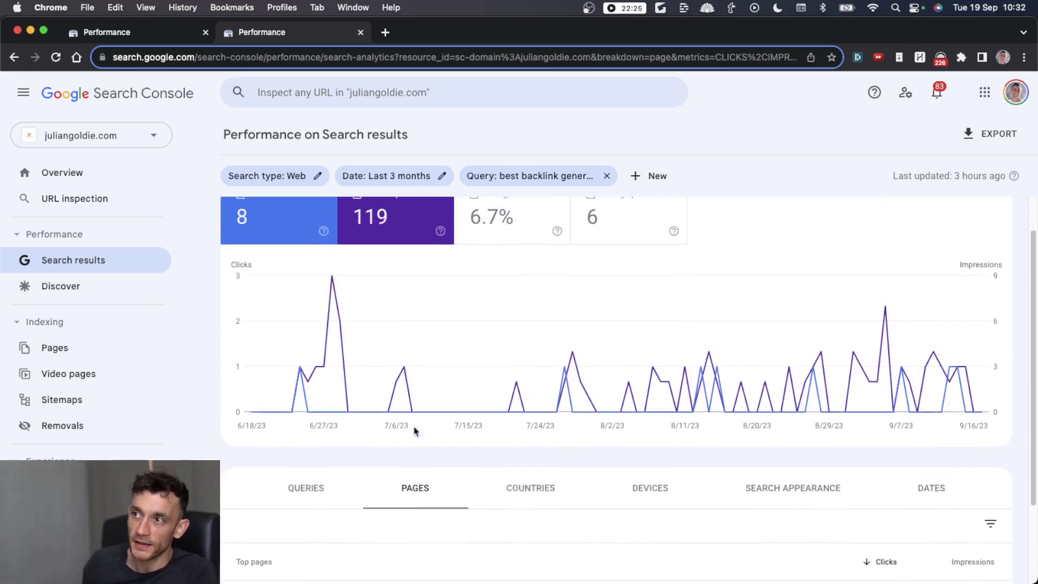
scroll(354, 336, up, 1)
Step: Remove the current query filter and start a custom regex query filter matching \b(cityname1|cityname2|near me)\b
click(607, 176)
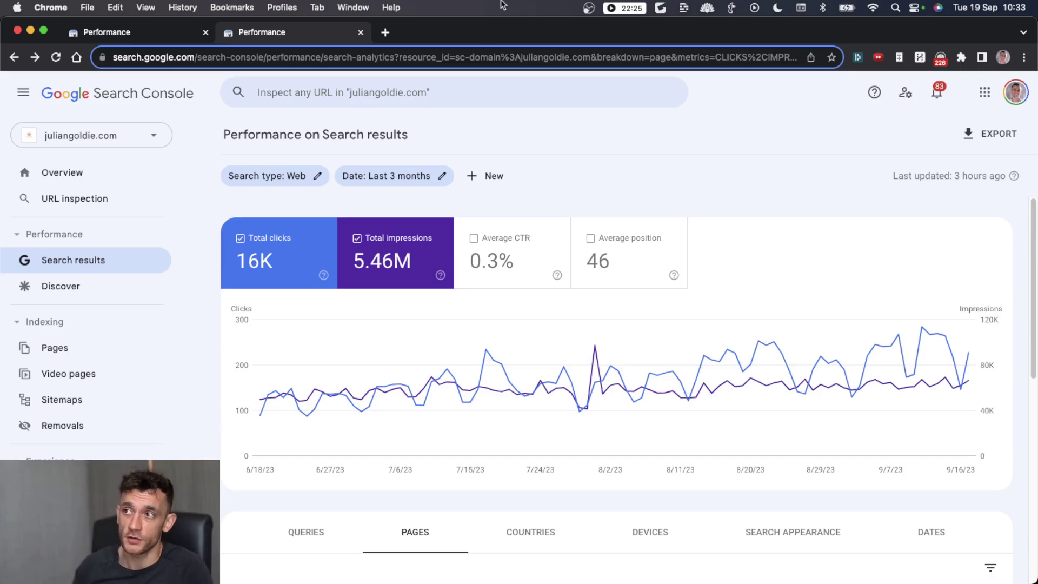
click(491, 176)
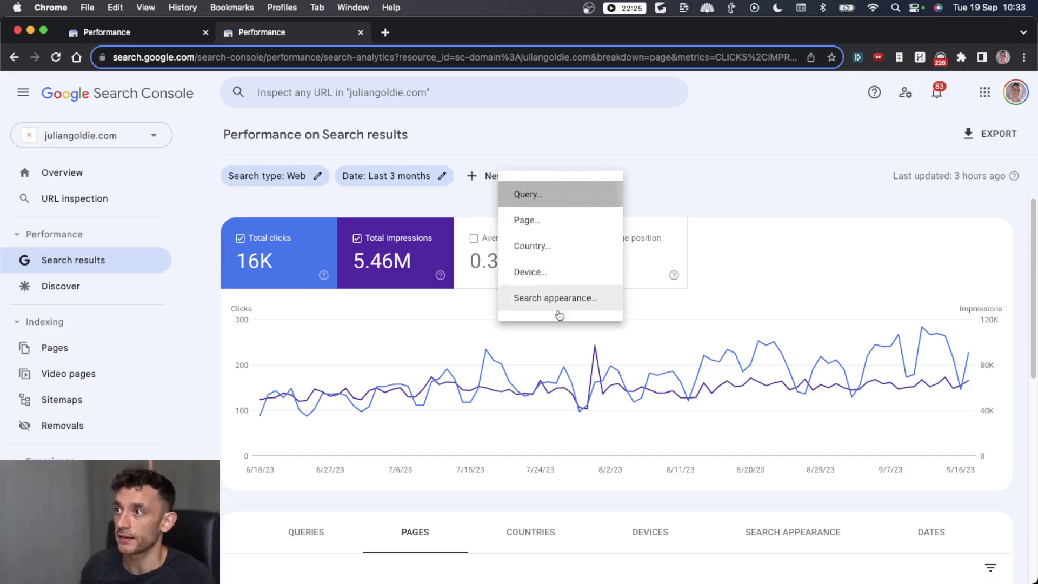
key(Return)
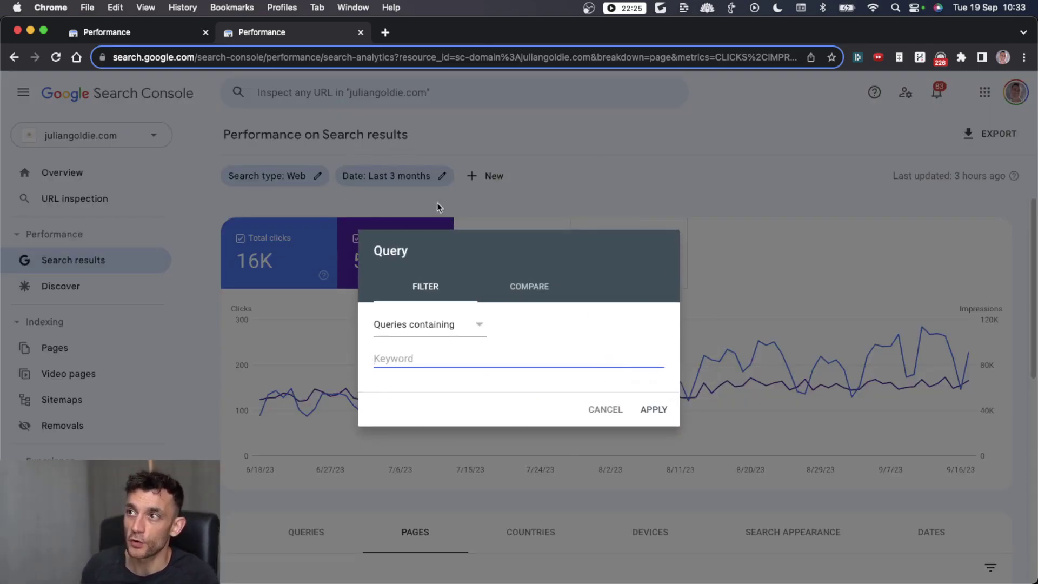
click(473, 320)
click(427, 395)
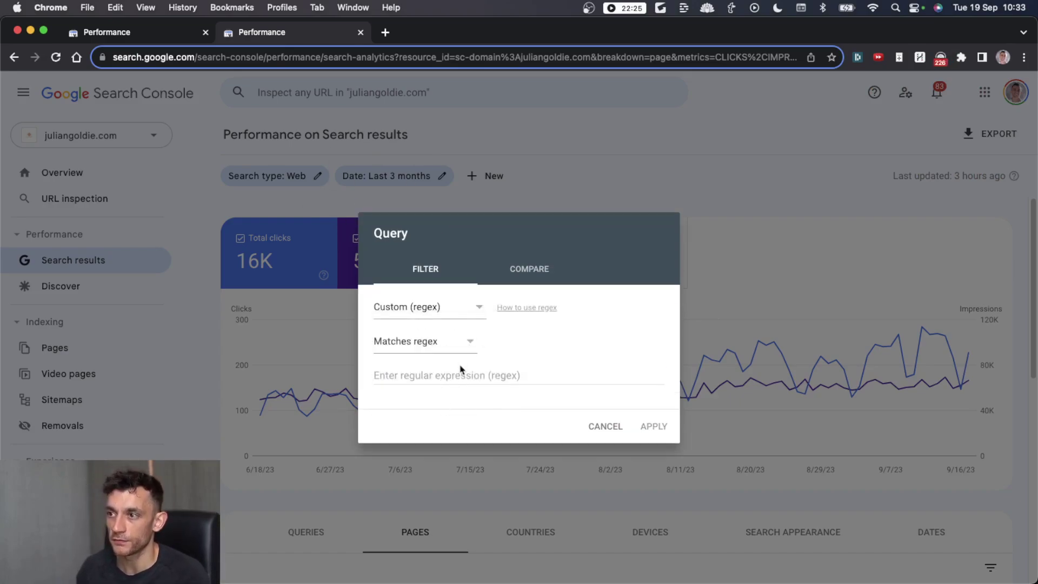
click(460, 372)
text(\b(cityname1|cityname2|near me)\b)
Step: Substitute coventry and london for the city placeholders, giving \b(coventry|london|near me)\b, and apply the filter
mouse_move(436, 376)
mouse_down()
mouse_move(387, 375)
mouse_move(436, 376)
mouse_up()
click(377, 376)
text(coventry)
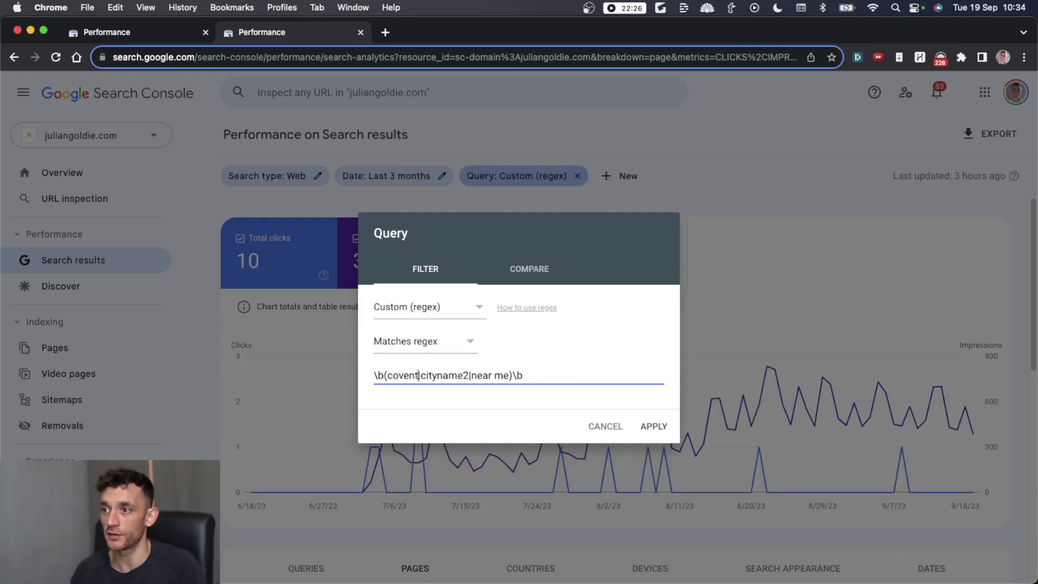
double_click(453, 375)
text(london)
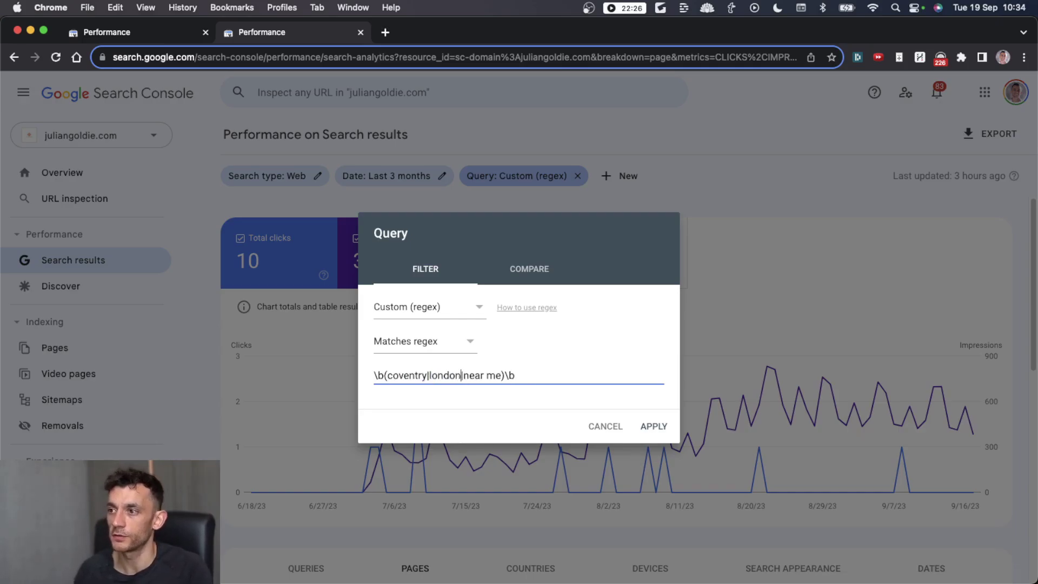
click(649, 427)
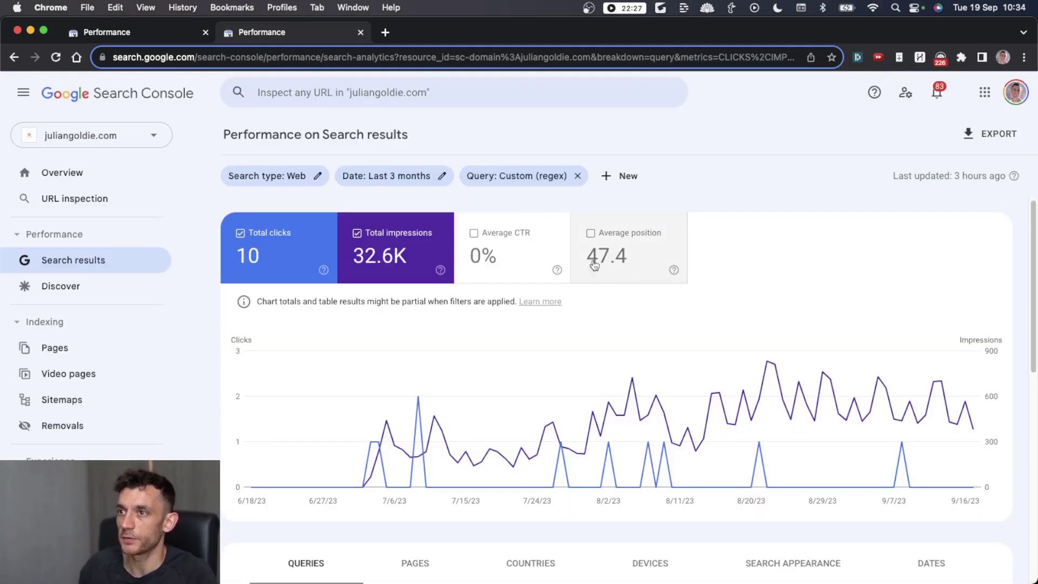
Step: Review the local search queries matching the city regex, and examine the pages that rank for them
scroll(413, 355, down, 10)
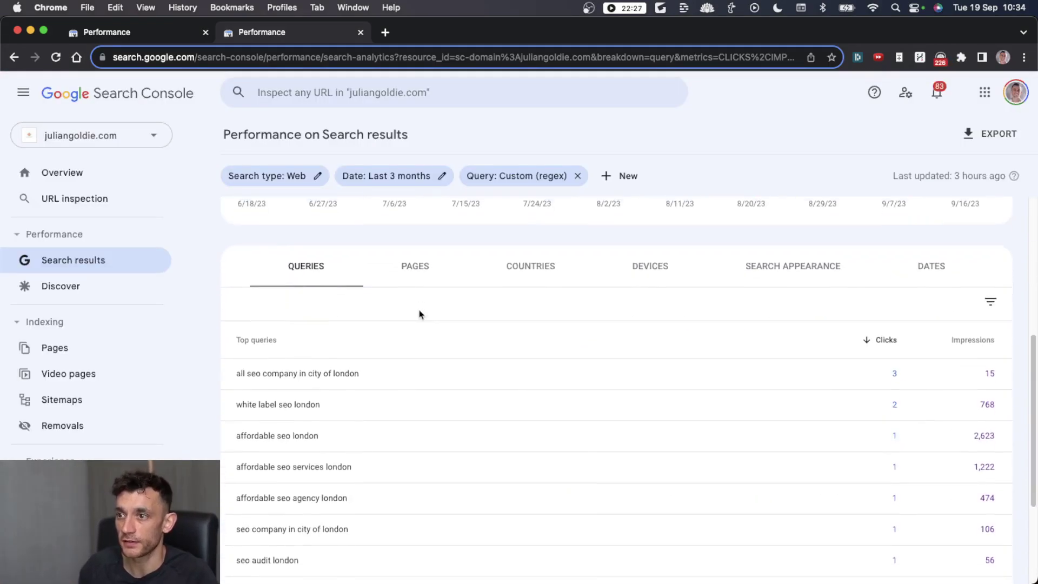
scroll(420, 313, up, 3)
scroll(501, 366, down, 2)
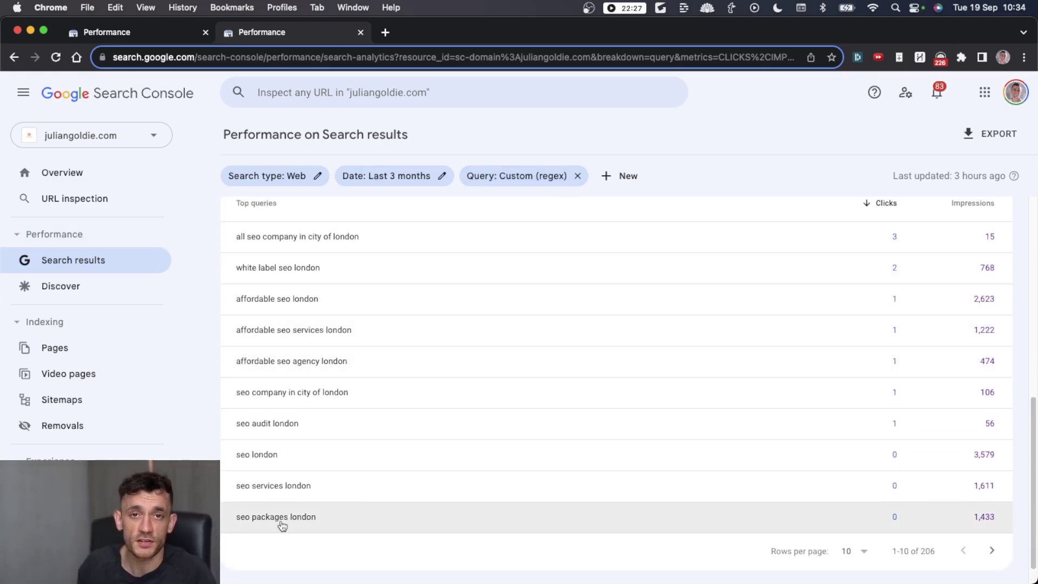
scroll(320, 480, up, 3)
click(400, 264)
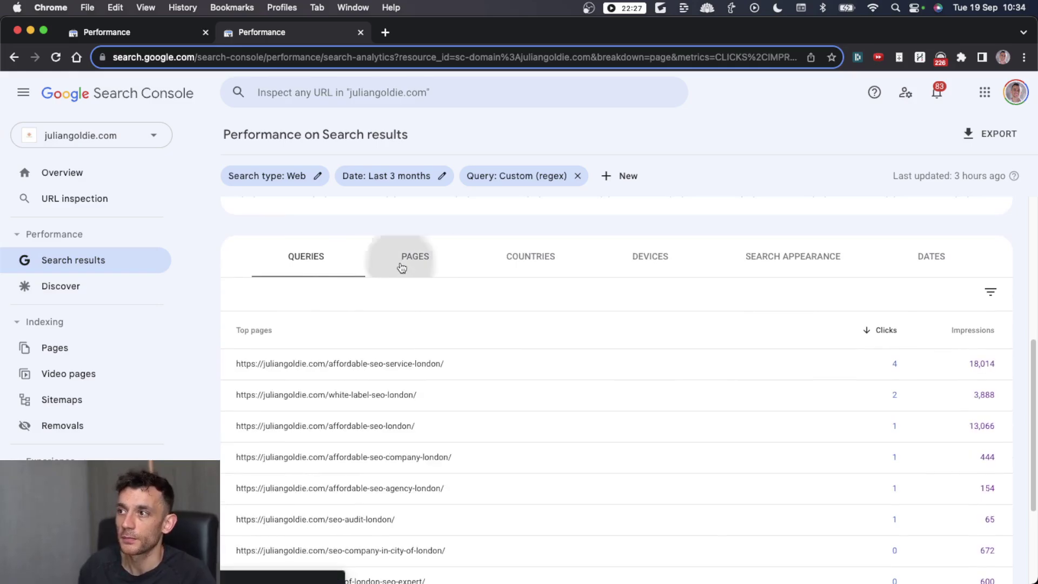
scroll(427, 347, down, 3)
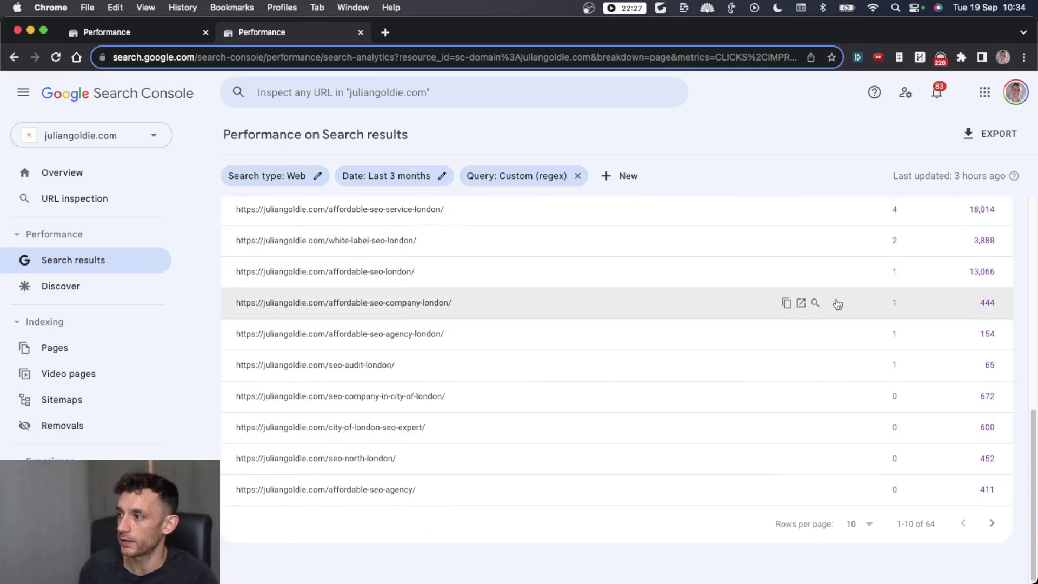
scroll(417, 494, up, 5)
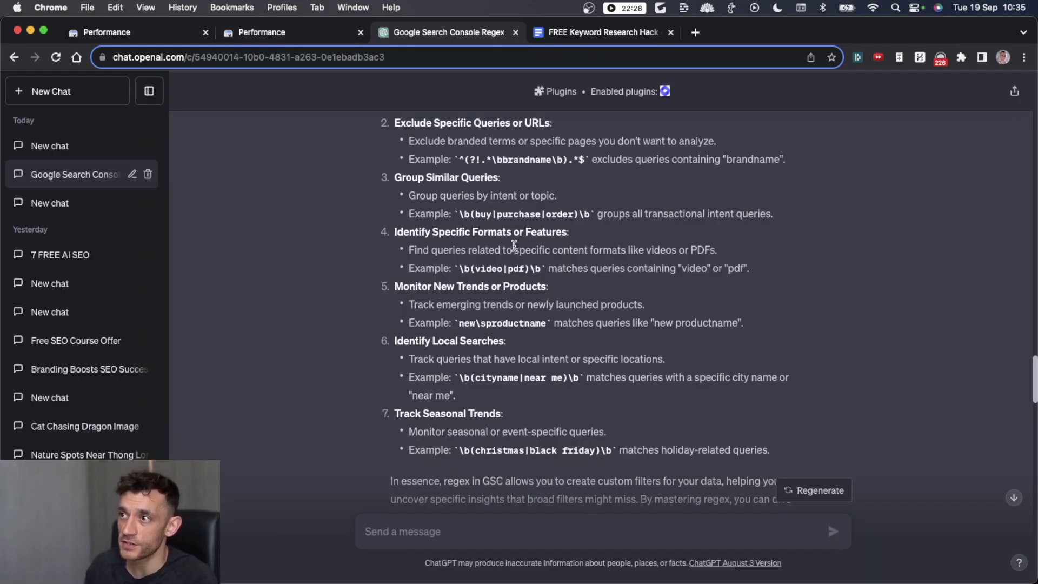
Step: Read through ChatGPT's answer on other uses of regex in Search Console, highlighting the list from URL Filtering onward
scroll(514, 245, up, 5)
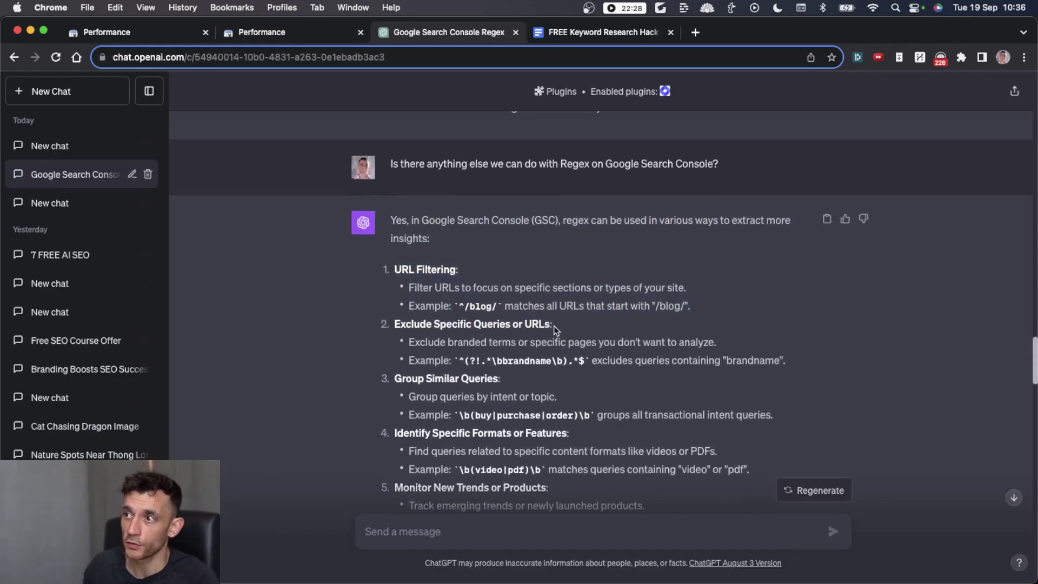
scroll(556, 328, down, 3)
scroll(390, 81, up, 1)
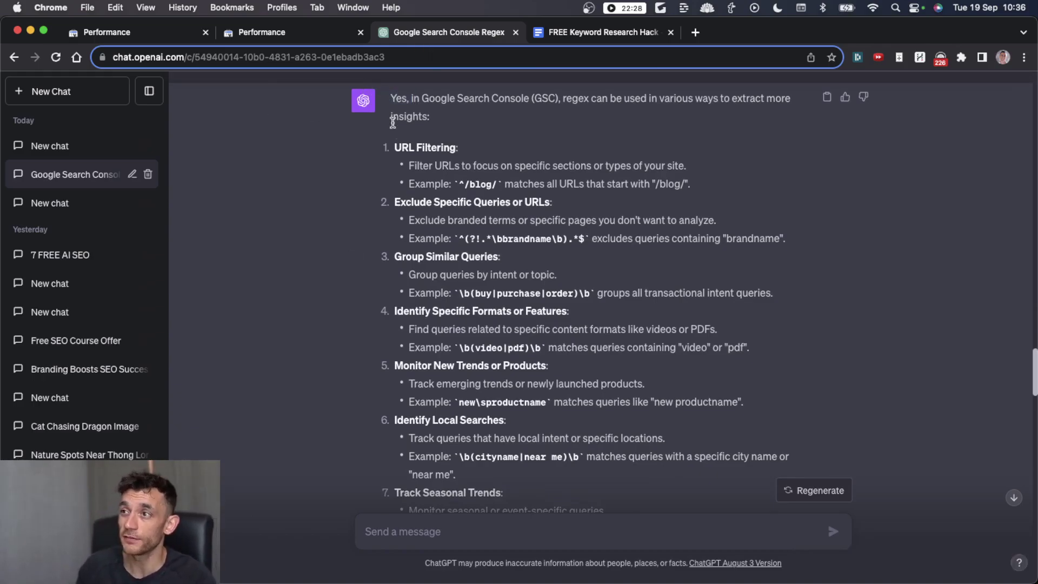
drag(393, 141, 544, 368)
scroll(544, 379, down, 2)
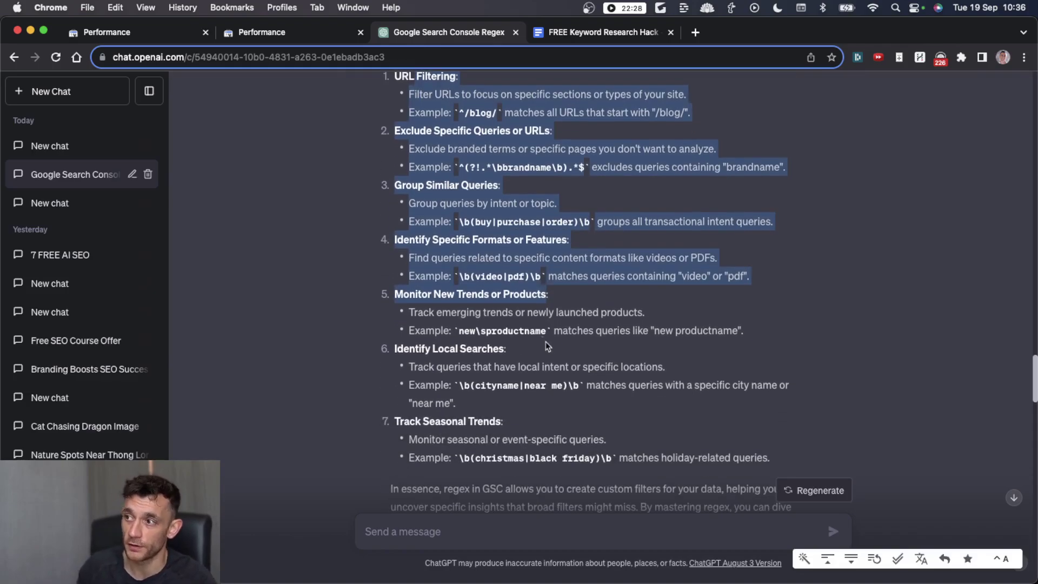
click(500, 326)
Step: Go back to the ChatGPT answer and examine Track Seasonal Trends, highlighting its example regex \b(christmas|black friday)\b
key(ctrl+shift+Tab)
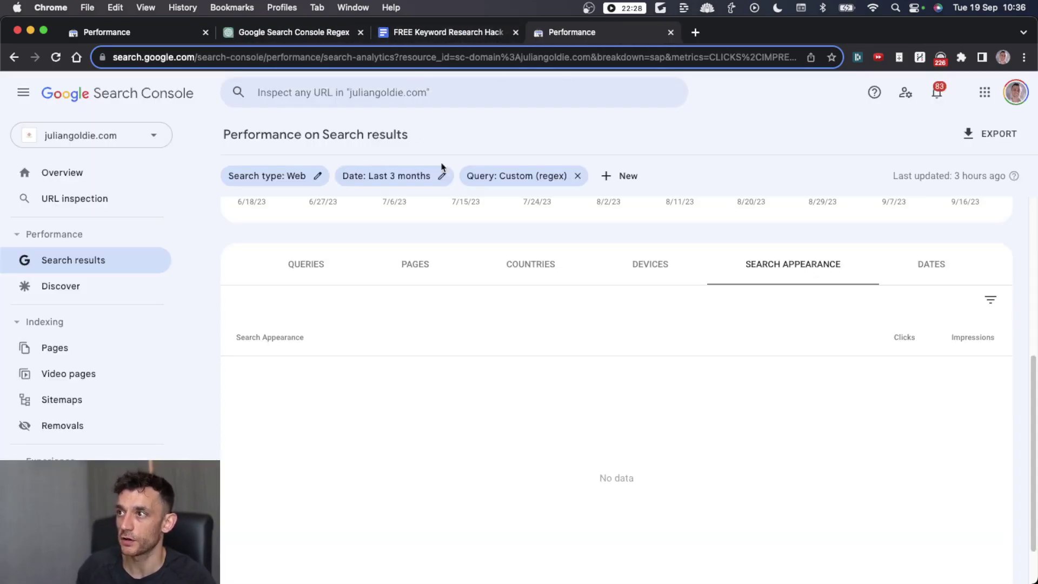
click(289, 38)
scroll(588, 472, down, 1)
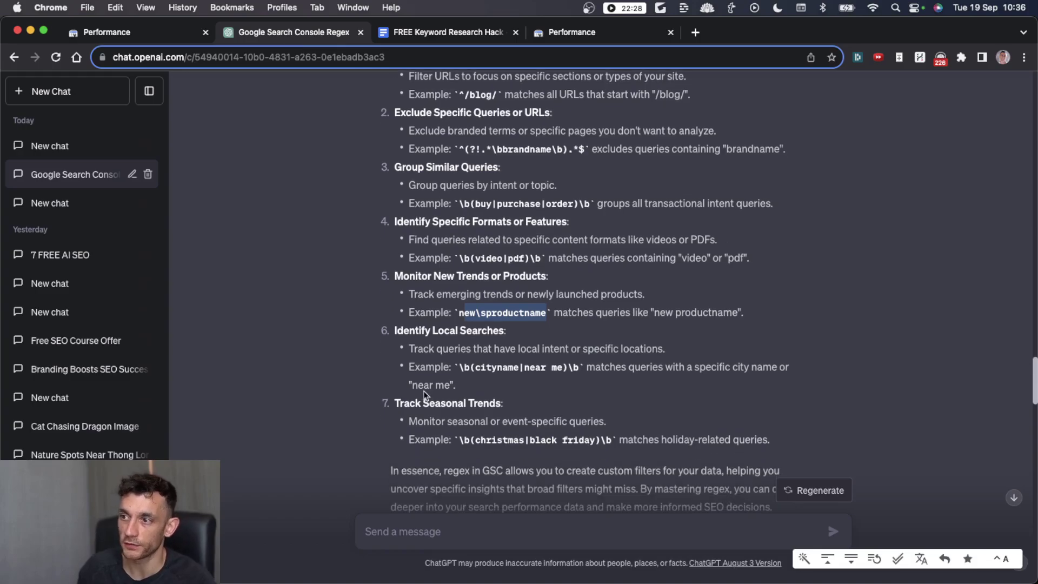
mouse_move(407, 421)
mouse_down()
mouse_move(770, 441)
mouse_move(411, 417)
mouse_move(396, 405)
mouse_up()
click(761, 452)
click(399, 408)
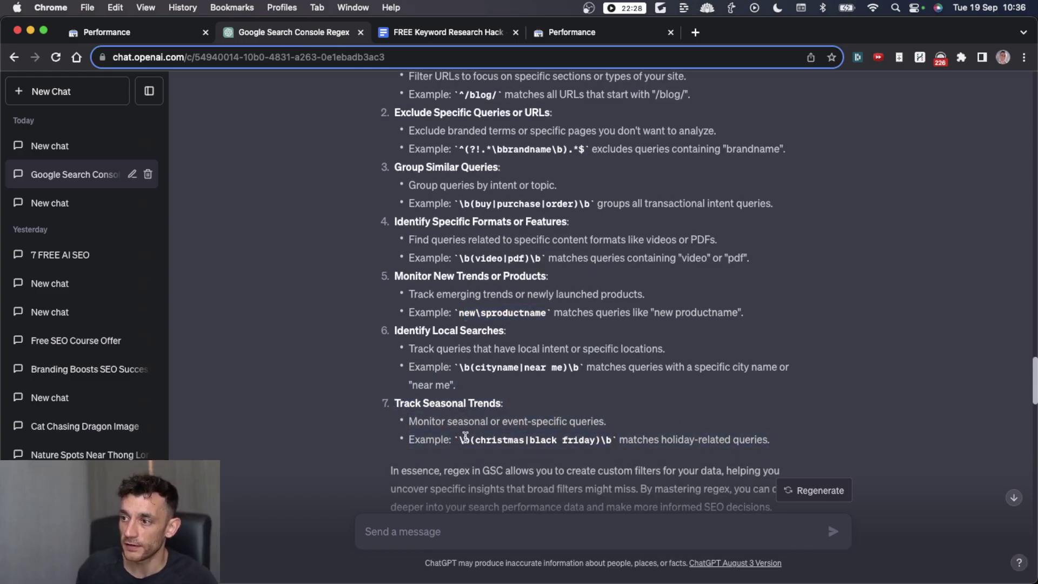
drag(615, 439, 455, 440)
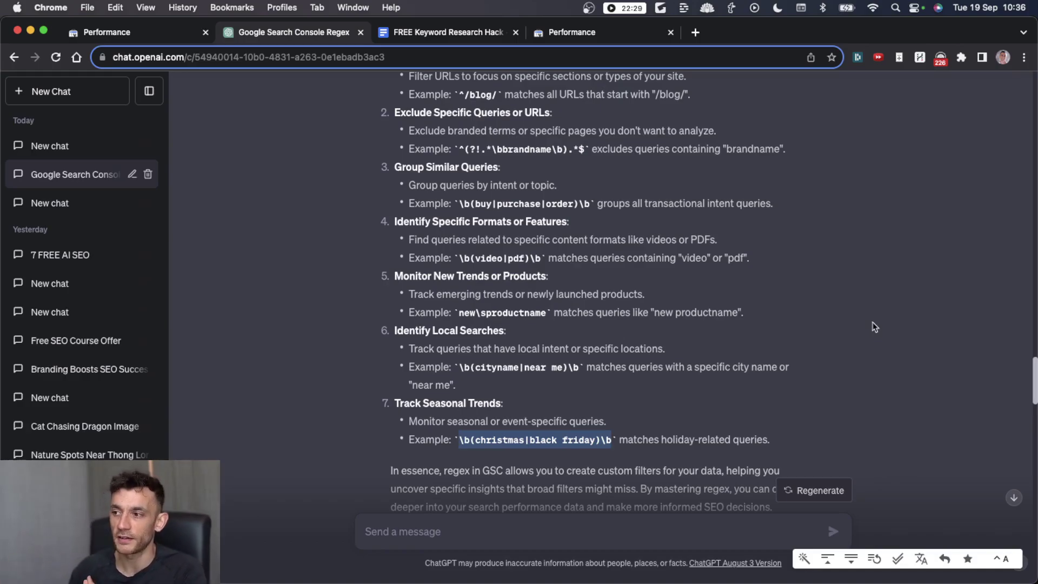
click(536, 464)
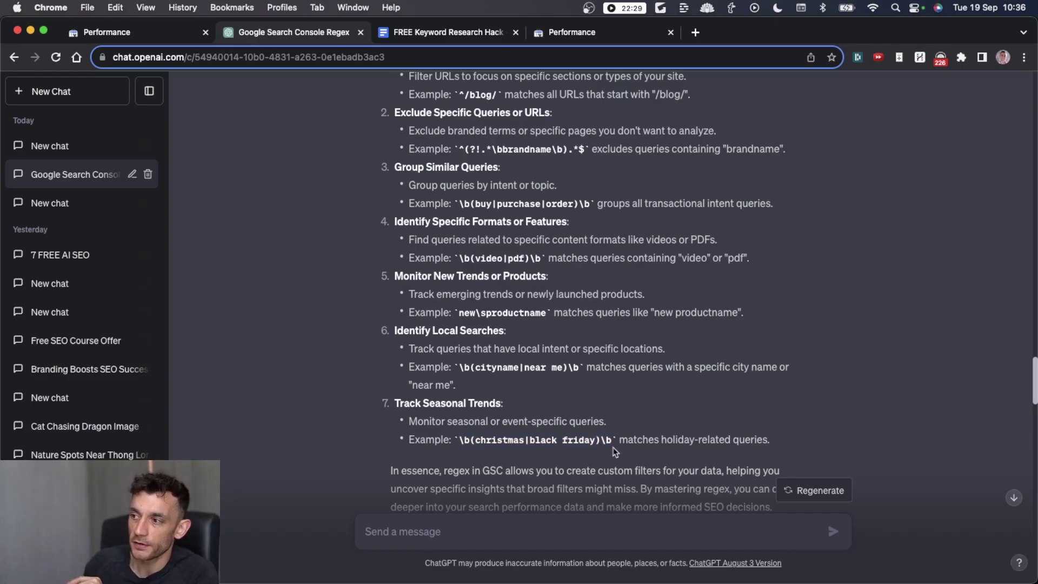
drag(613, 444, 444, 435)
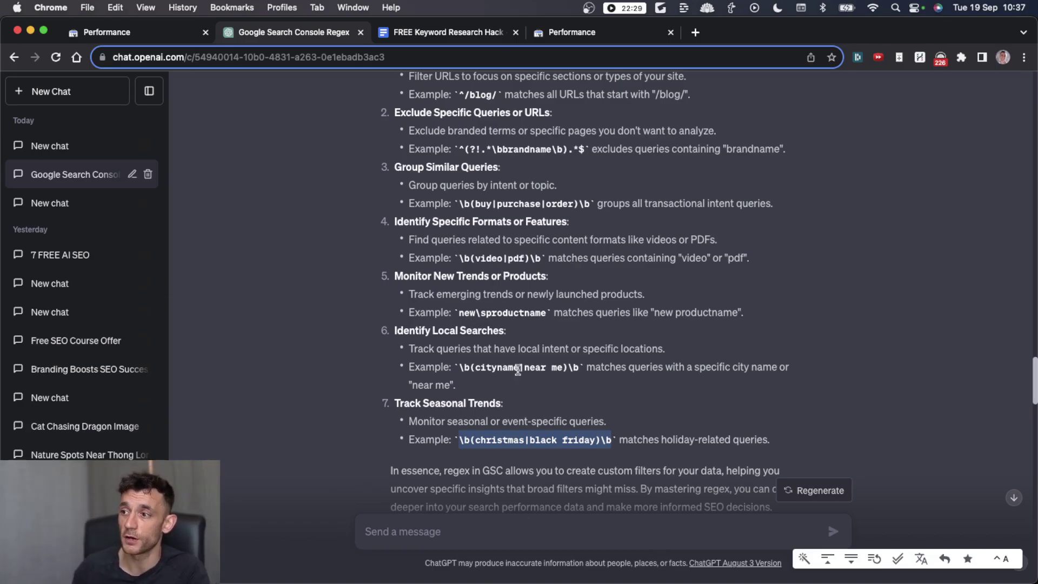
scroll(664, 441, up, 3)
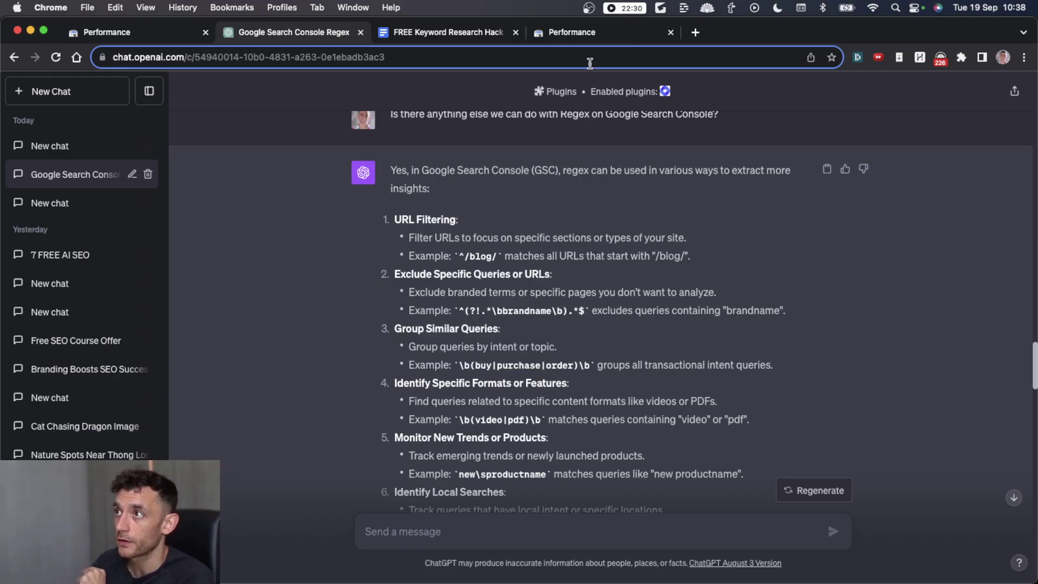
Step: Switch to Search Console, open the applied custom regex query filter and select its whole expression
click(573, 32)
click(557, 177)
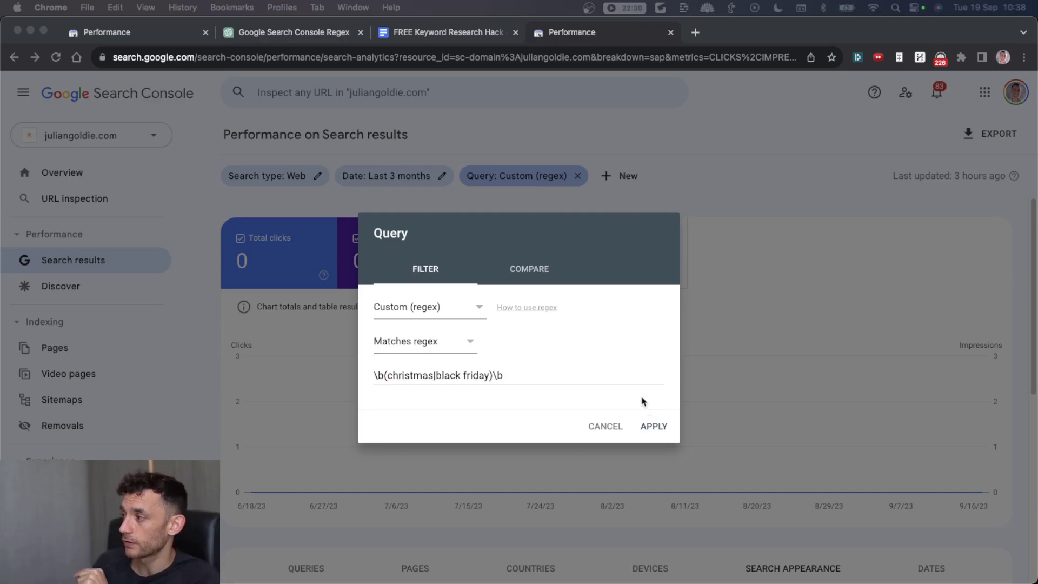
key(super+a)
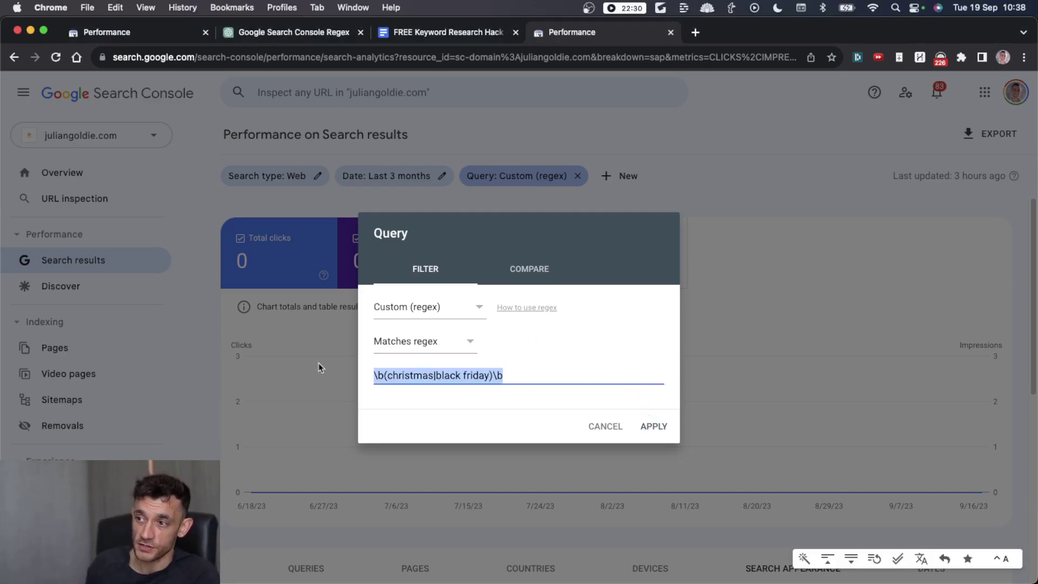
Step: Switch to the FREE Keyword Research Hack document and look over its regex templates, starting at Specific Page Types
click(448, 31)
scroll(473, 211, up, 4)
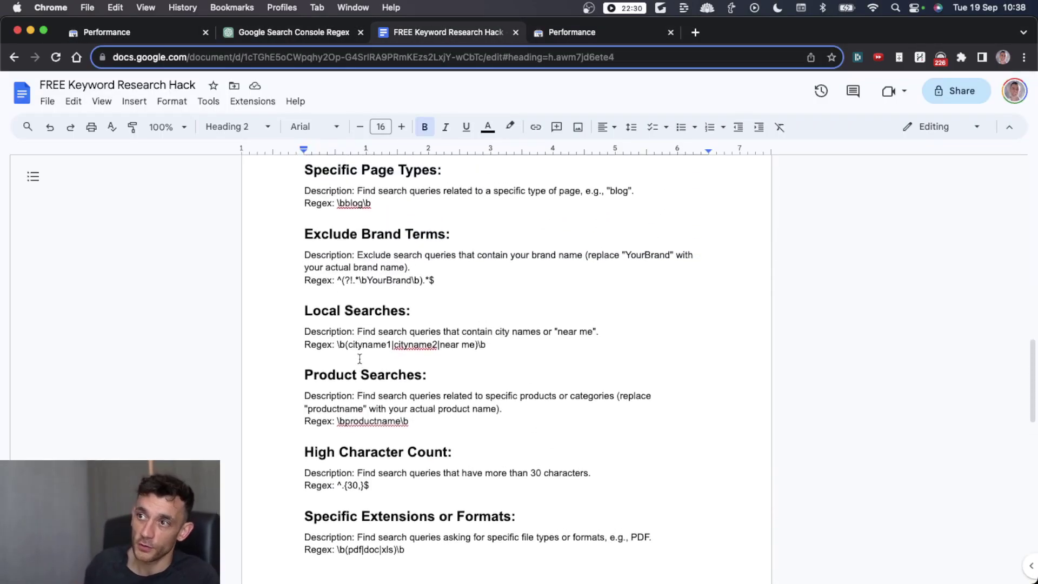
drag(277, 177, 457, 533)
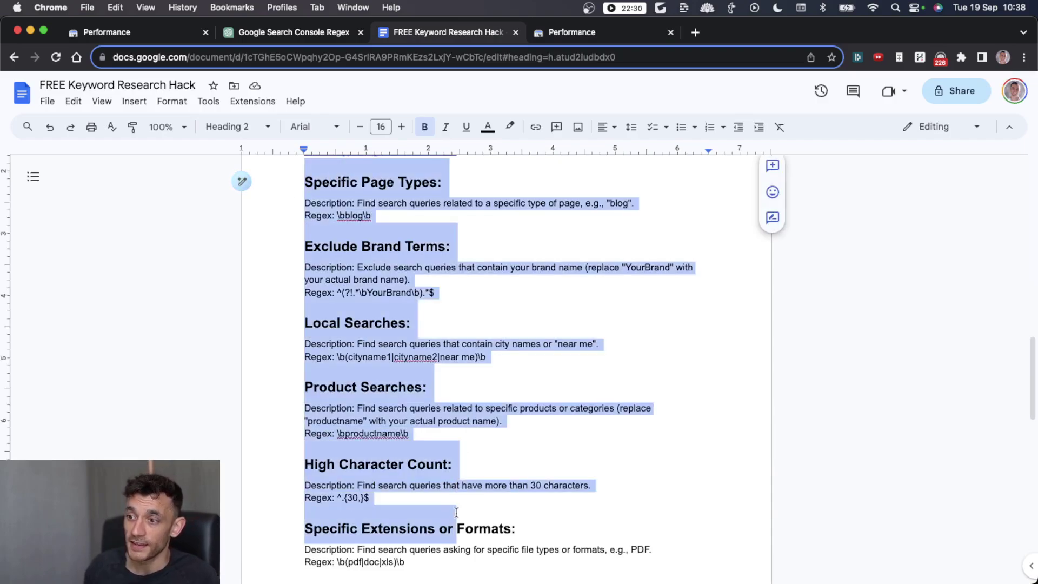
scroll(438, 481, down, 5)
scroll(438, 481, down, 5)
scroll(479, 256, up, 9)
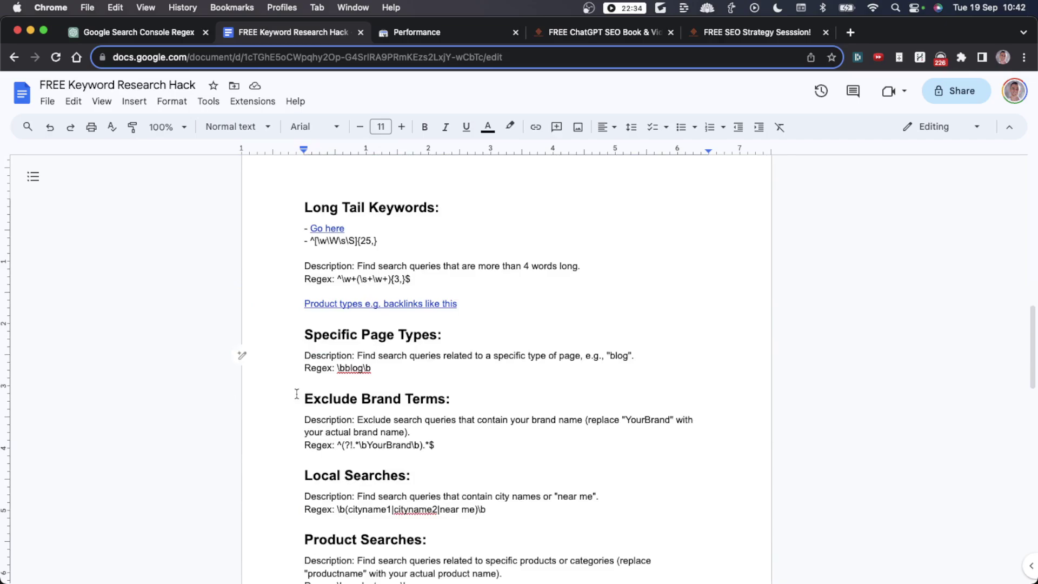
Step: Examine the Exclude Brand Terms section, highlighting its regex and the instruction to replace "YourBrand" with the actual brand name
drag(301, 399, 494, 440)
scroll(439, 379, down, 3)
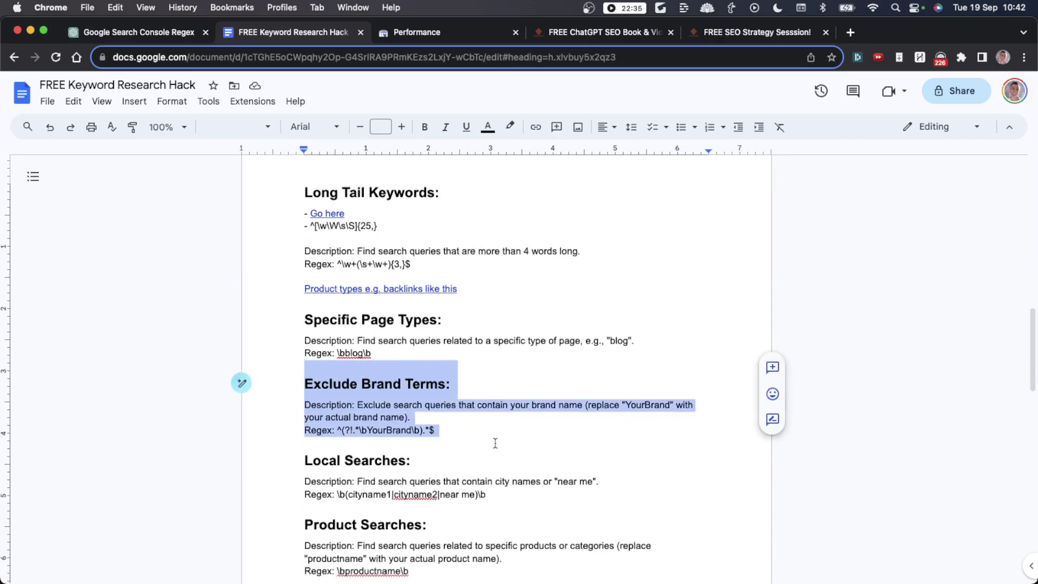
drag(413, 369, 347, 357)
click(600, 368)
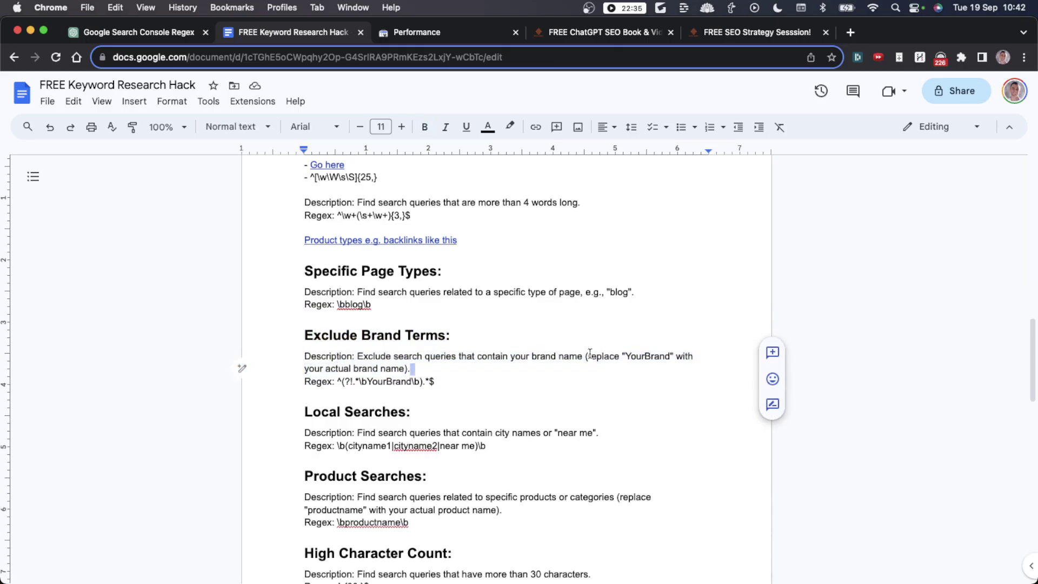
drag(588, 355, 622, 369)
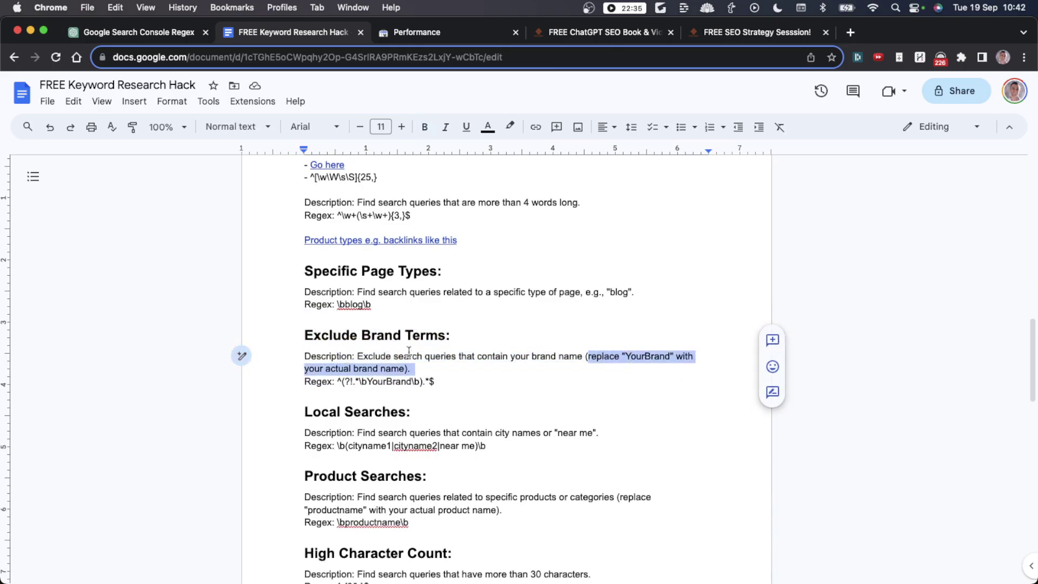
click(370, 411)
Step: Skim the document's remaining regex templates down to Discount Searches and return to the Long Tail Keywords section
scroll(384, 292, up, 1)
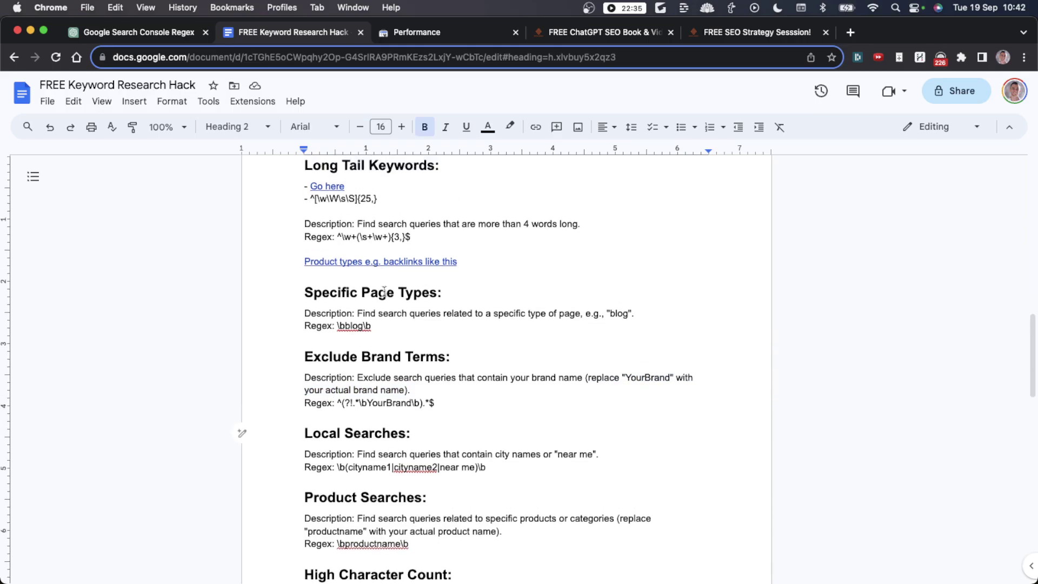
scroll(384, 292, up, 5)
scroll(400, 395, down, 15)
scroll(459, 411, up, 5)
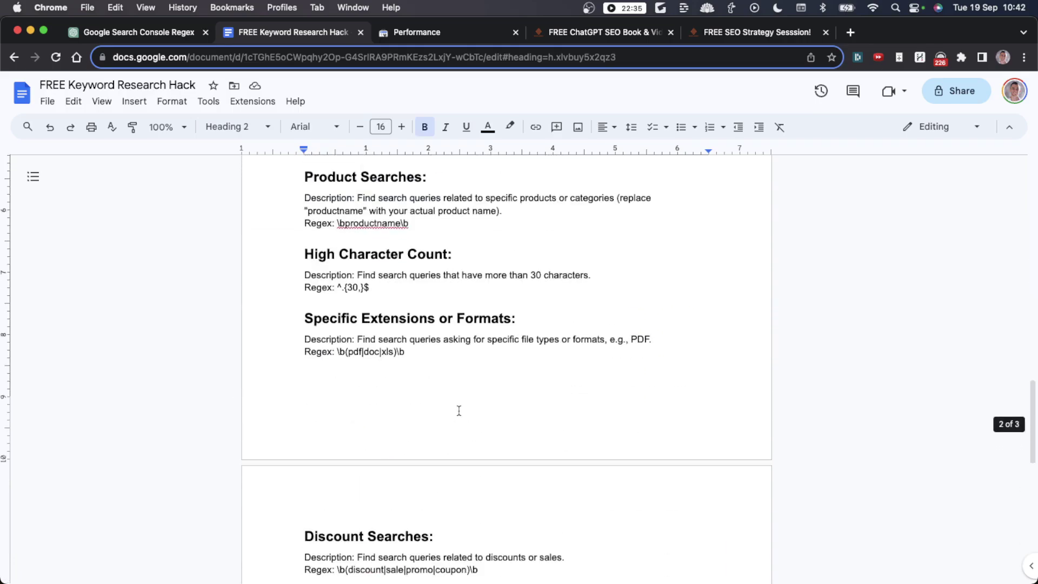
scroll(458, 411, up, 7)
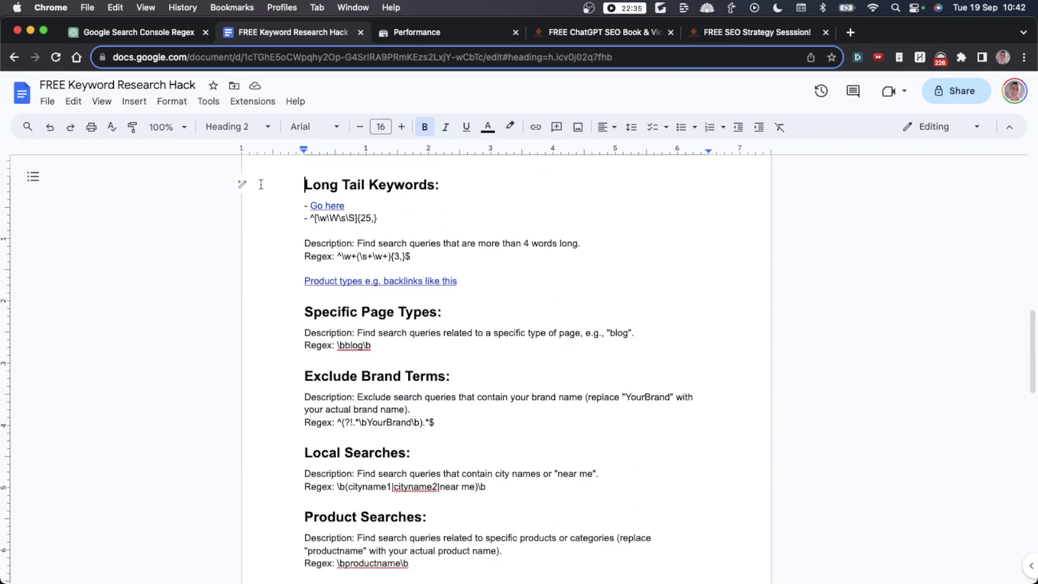
Step: Look over the document's regex templates from Long Tail Keywords to High Character Count, highlighting them in passing and clearing the selection
drag(292, 185, 506, 538)
scroll(509, 500, down, 3)
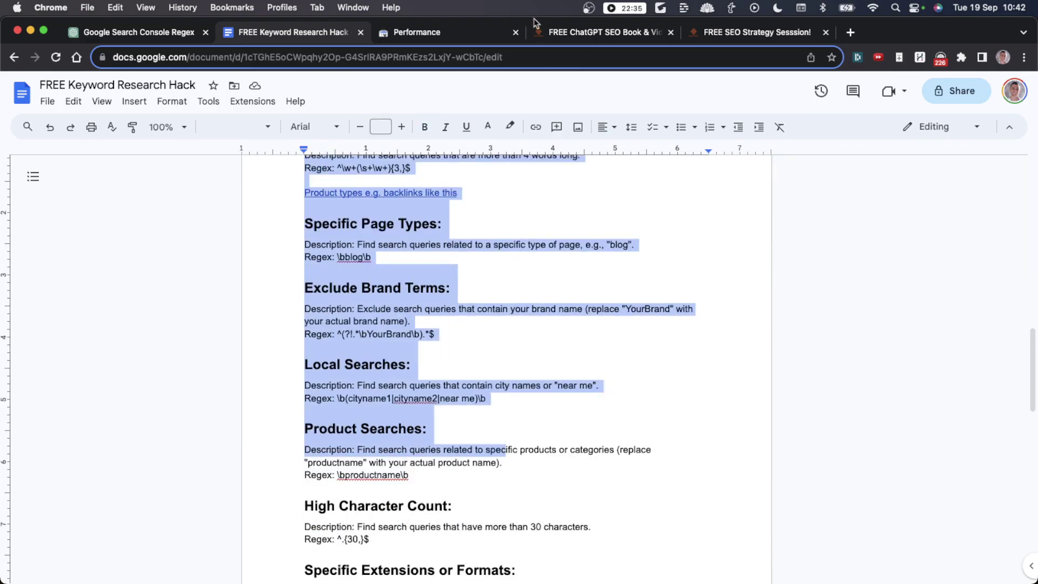
click(489, 319)
drag(246, 222, 500, 539)
click(500, 539)
Step: View the free ChatGPT prompts and video course page, briefly checking back on the keyword research document
click(563, 28)
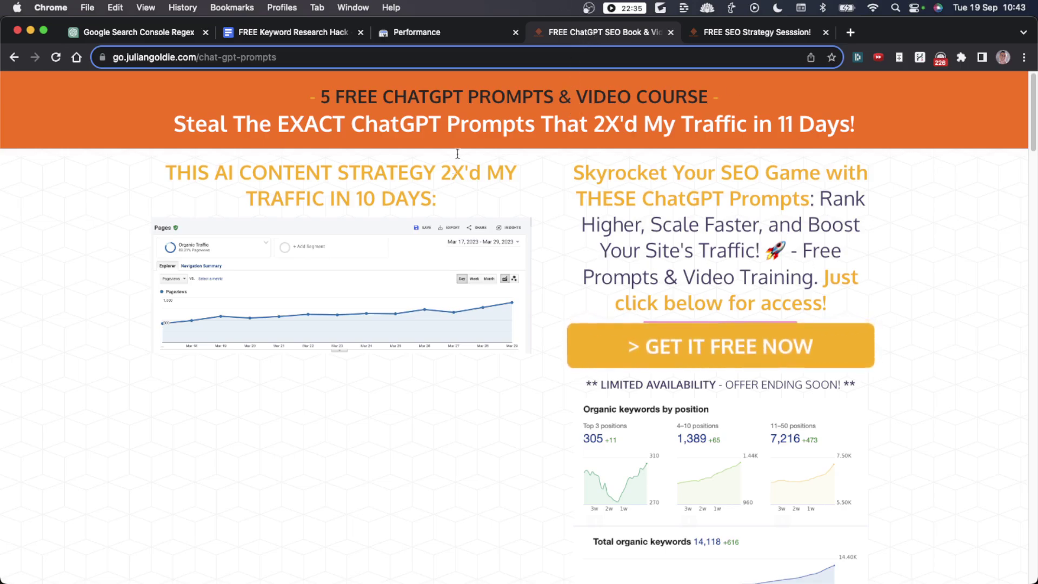
click(322, 34)
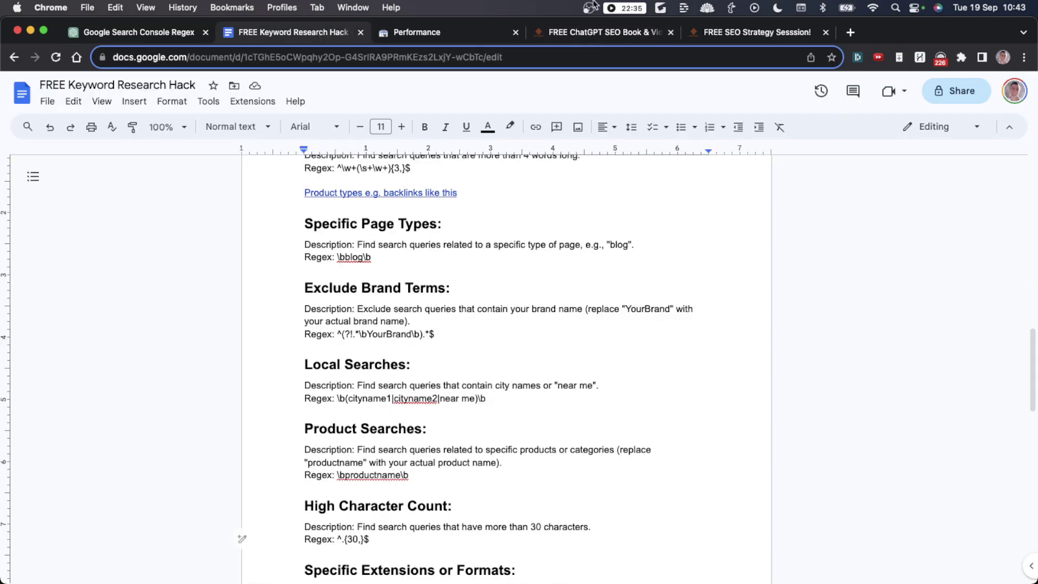
click(606, 33)
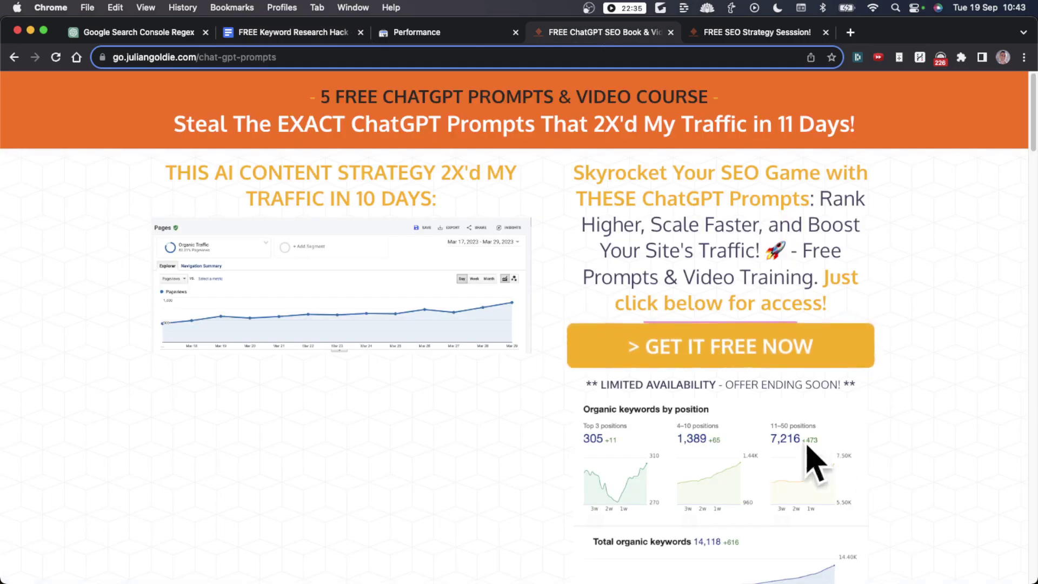
Step: Switch to the free SEO strategy session page and review its offer, highlighting the link building pitch and the headings of benefits 3, 2 and 5
click(757, 32)
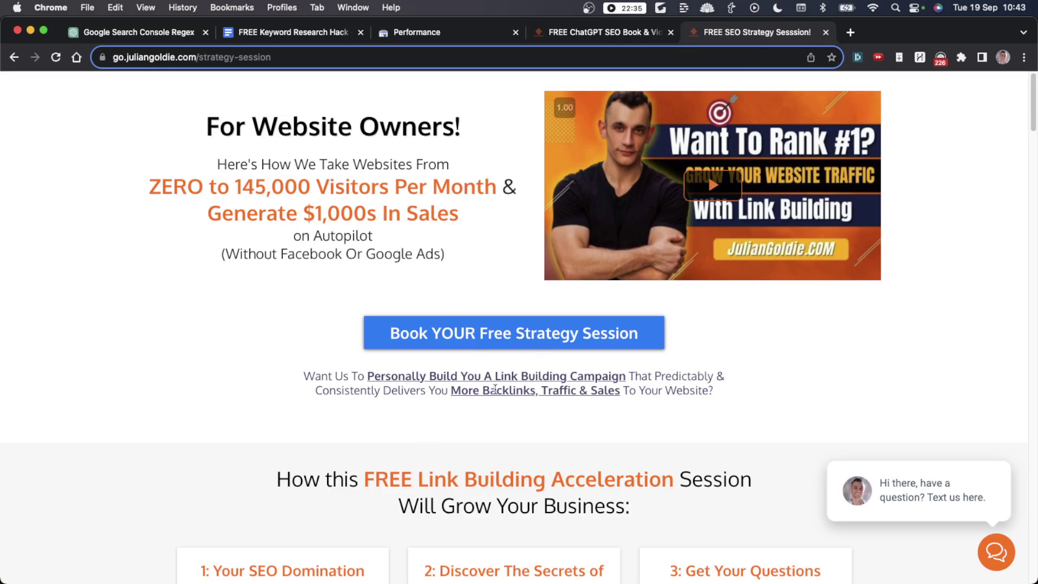
drag(714, 391, 269, 383)
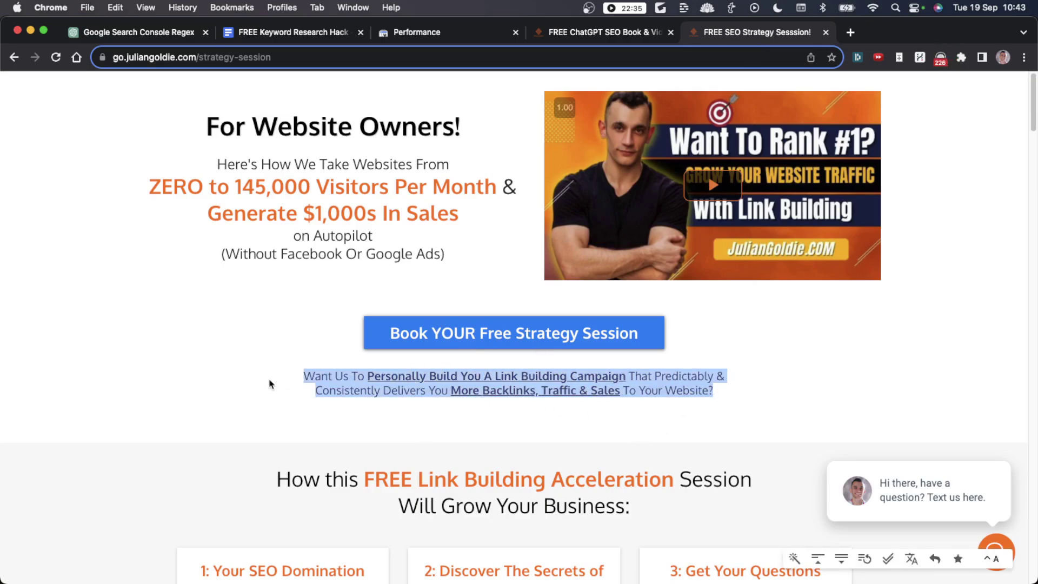
scroll(304, 362, down, 5)
drag(666, 299, 789, 331)
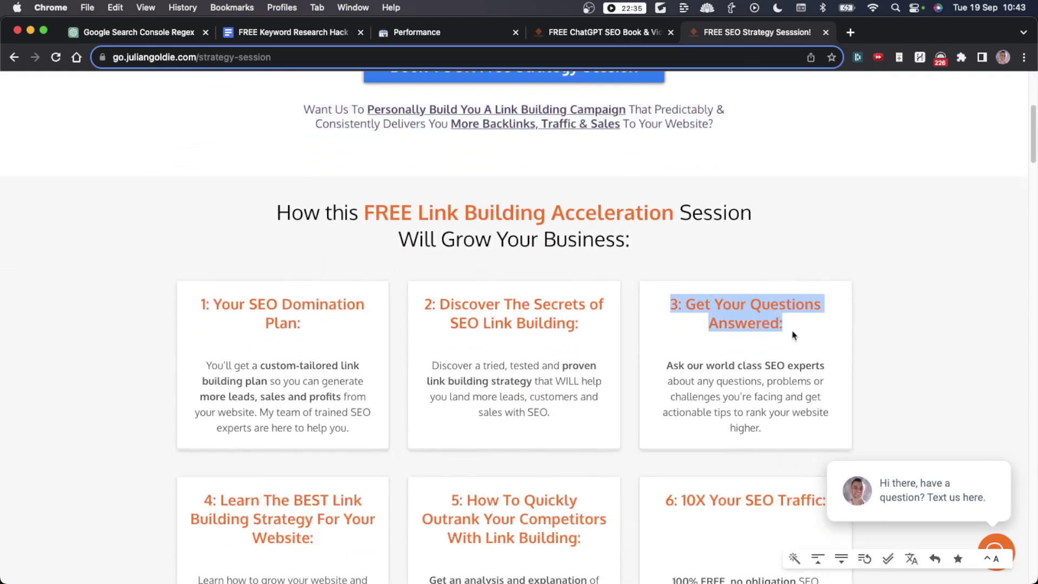
drag(413, 301, 609, 333)
scroll(422, 368, down, 3)
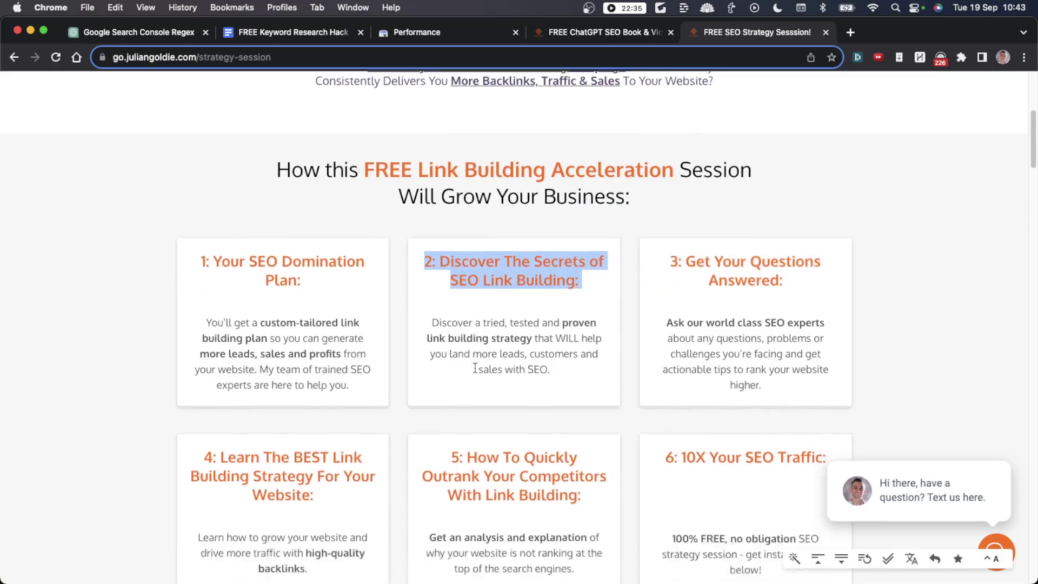
drag(423, 368, 577, 408)
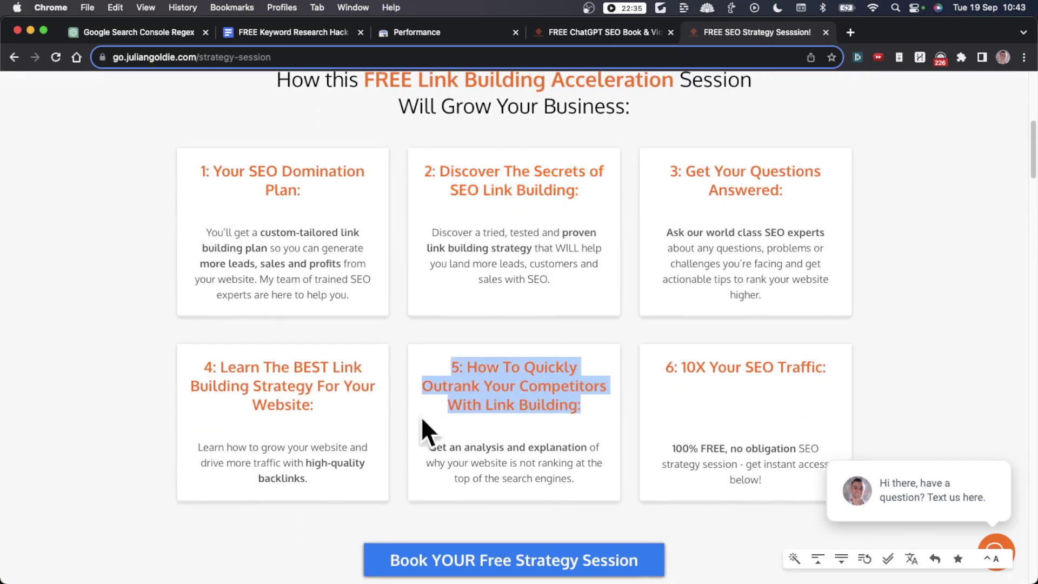
scroll(569, 398, up, 8)
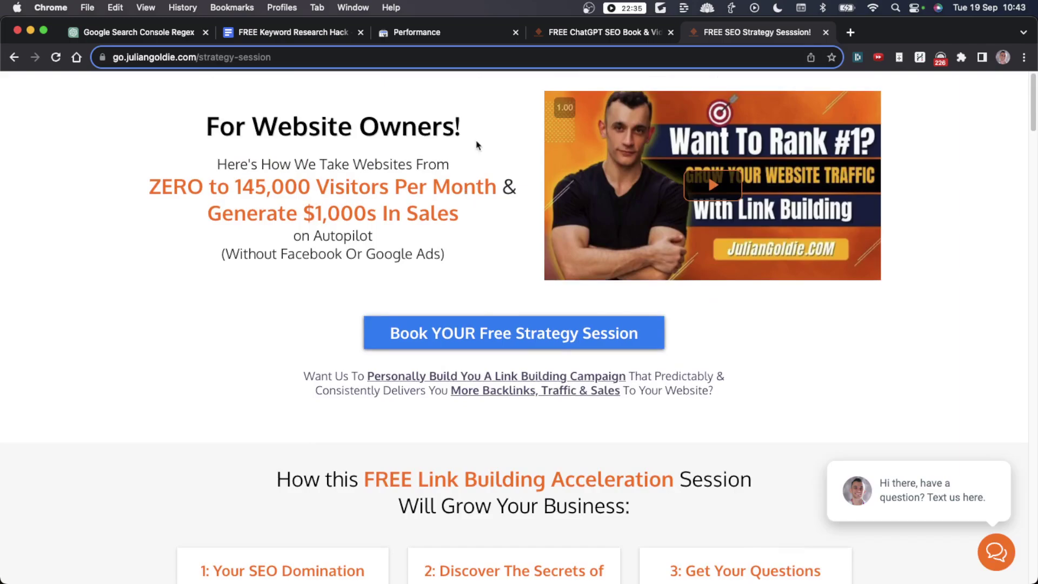